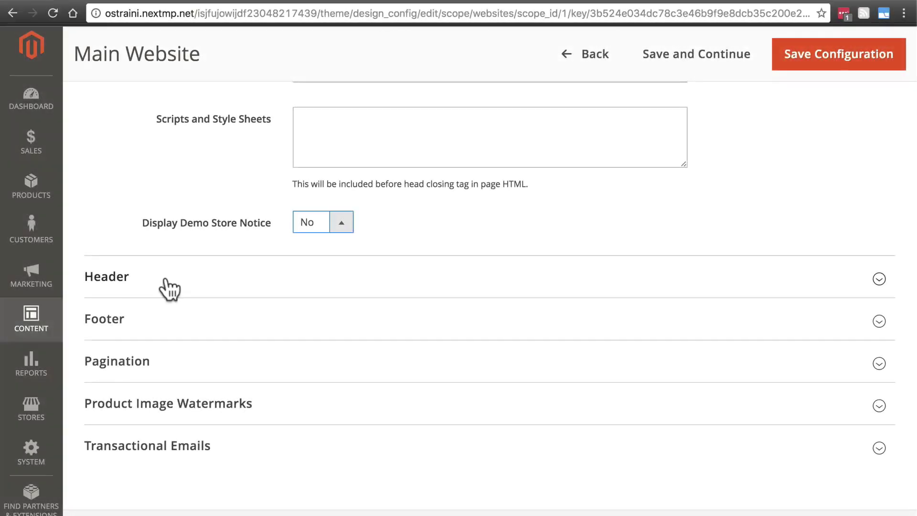
# Expand the Main Website Header settings, then check the storefront's current LUMA logo and welcome message.
pyautogui.click(169, 290)
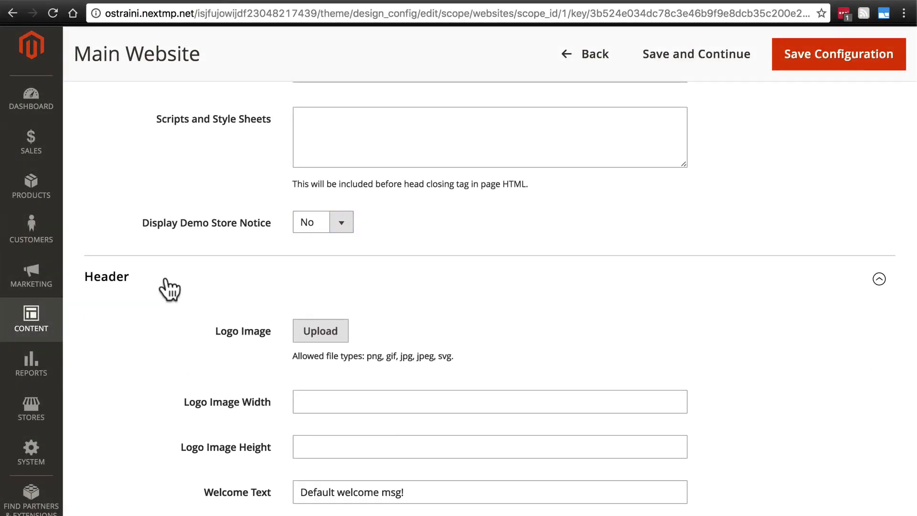
pyautogui.scroll(-3, 190, 263)
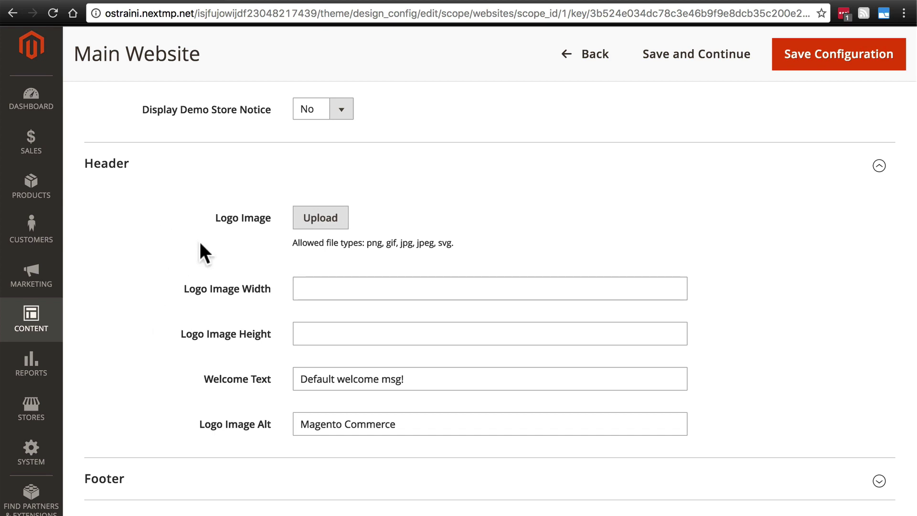
pyautogui.scroll(-1, 199, 244)
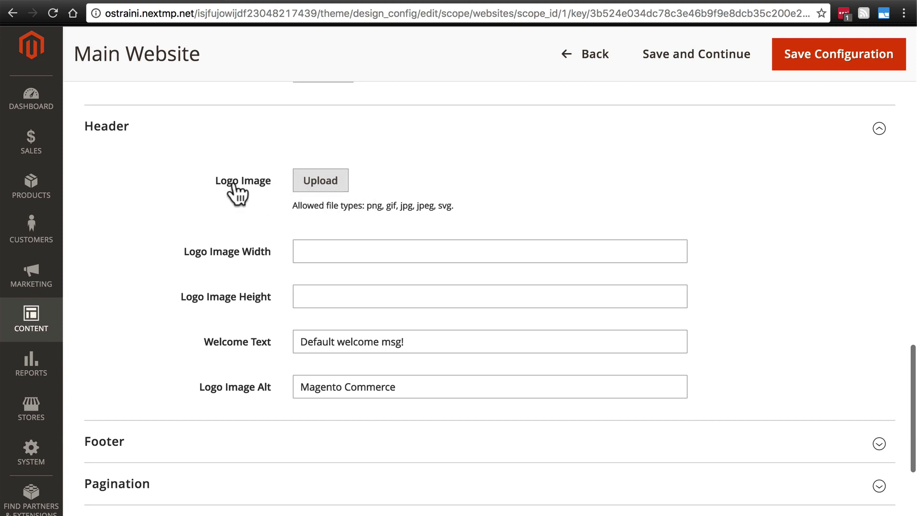
pyautogui.click(286, 1)
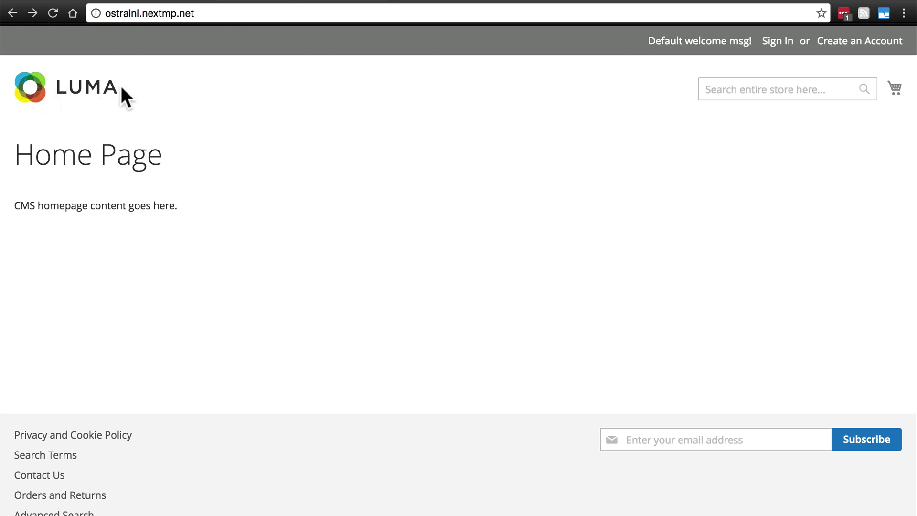
# Upload logo.jpg from the Desktop as the Header's Logo Image.
pyautogui.click(133, 4)
pyautogui.click(326, 178)
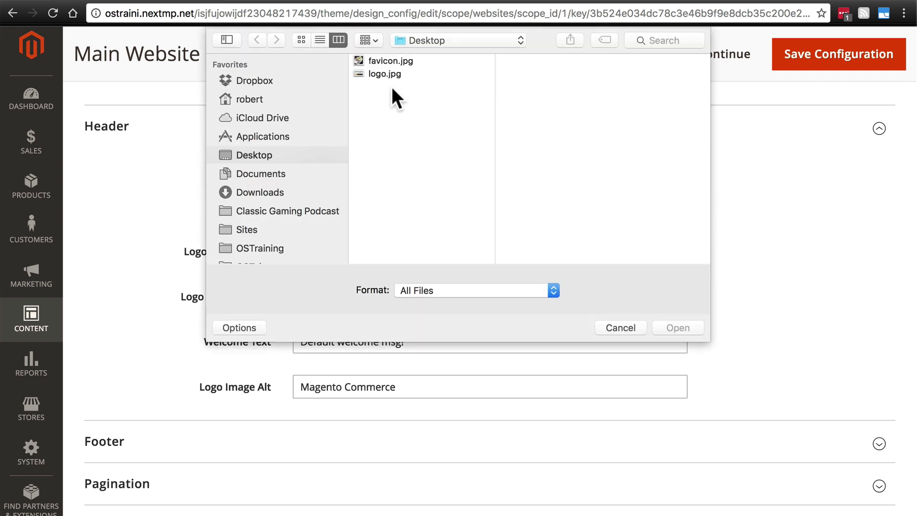
pyautogui.click(395, 73)
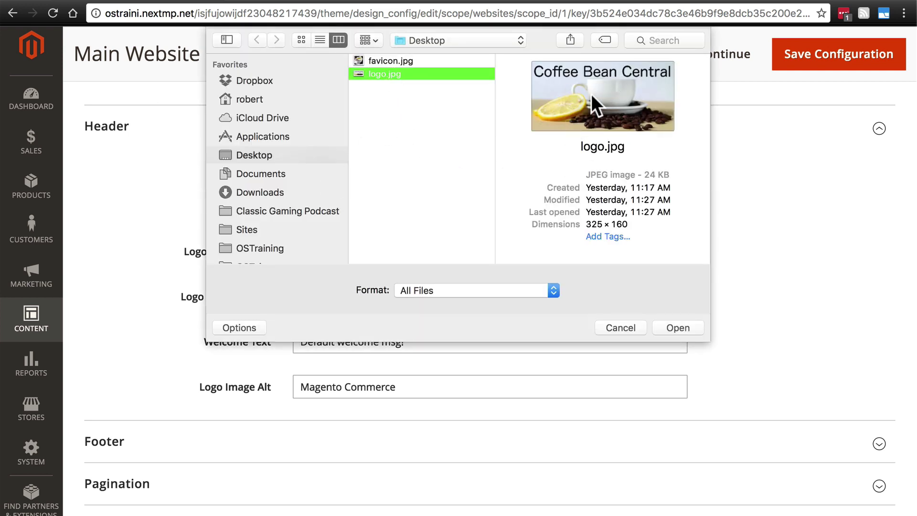
pyautogui.click(672, 327)
pyautogui.scroll(-3, 468, 248)
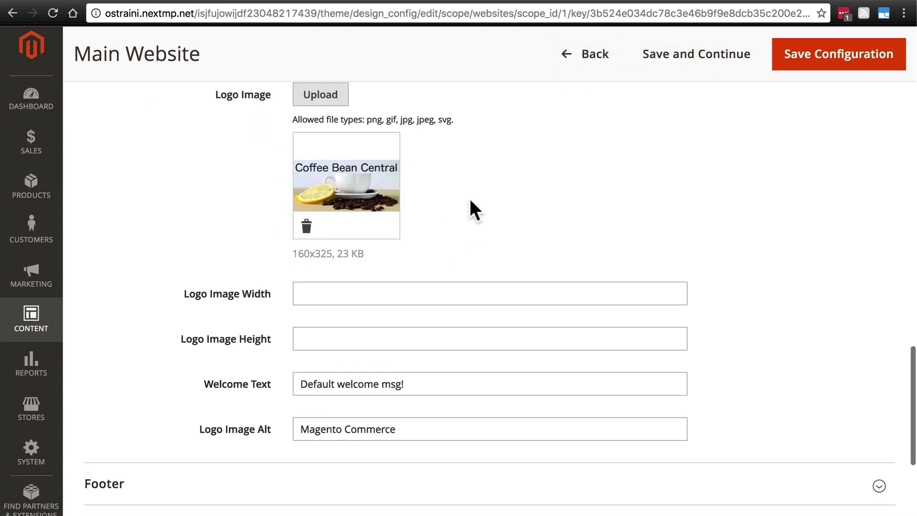
pyautogui.click(340, 250)
pyautogui.click(311, 304)
pyautogui.click(214, 198)
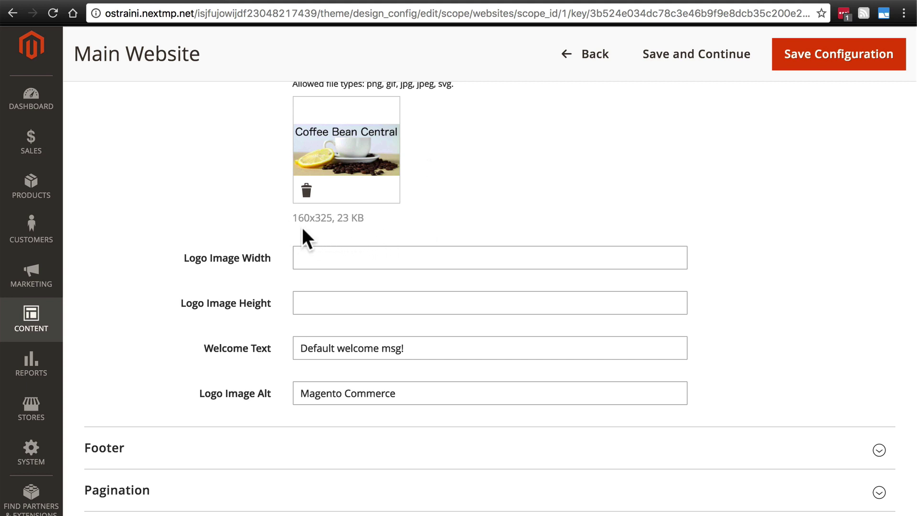
pyautogui.scroll(1, 291, 236)
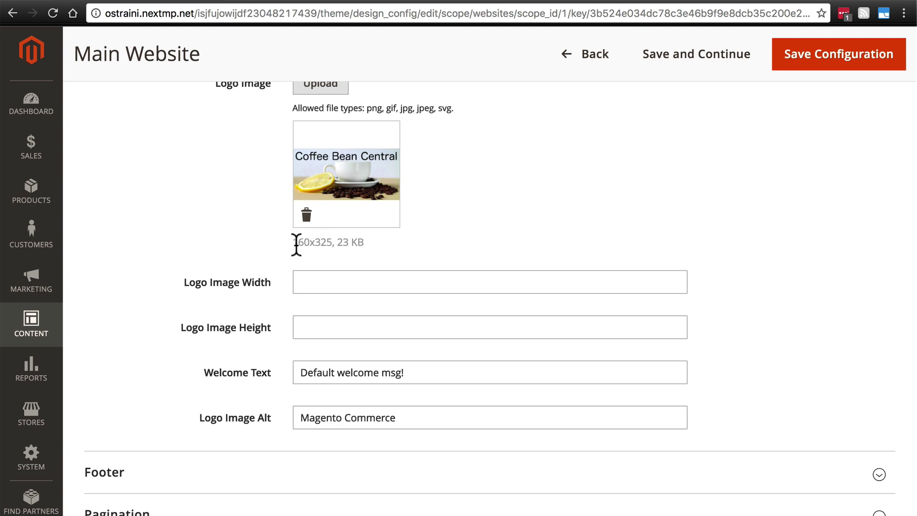
pyautogui.scroll(-2, 256, 210)
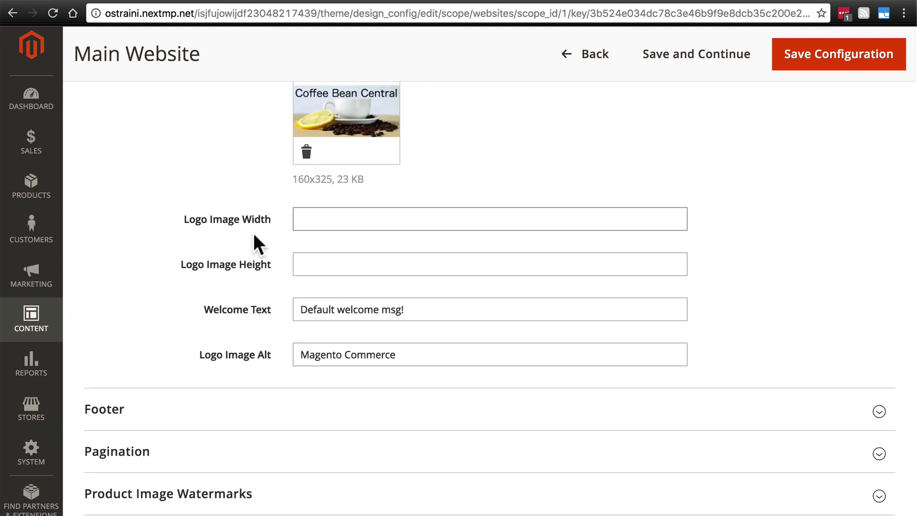
pyautogui.click(334, 220)
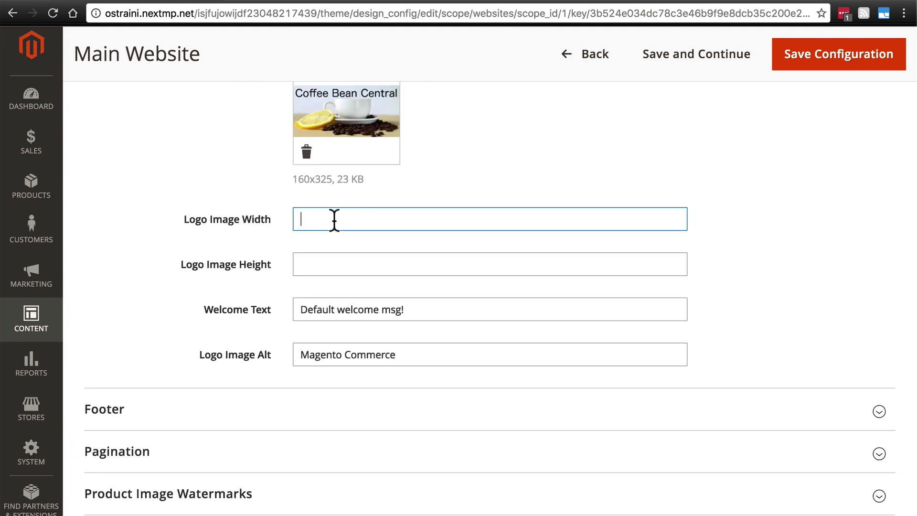
pyautogui.click(322, 258)
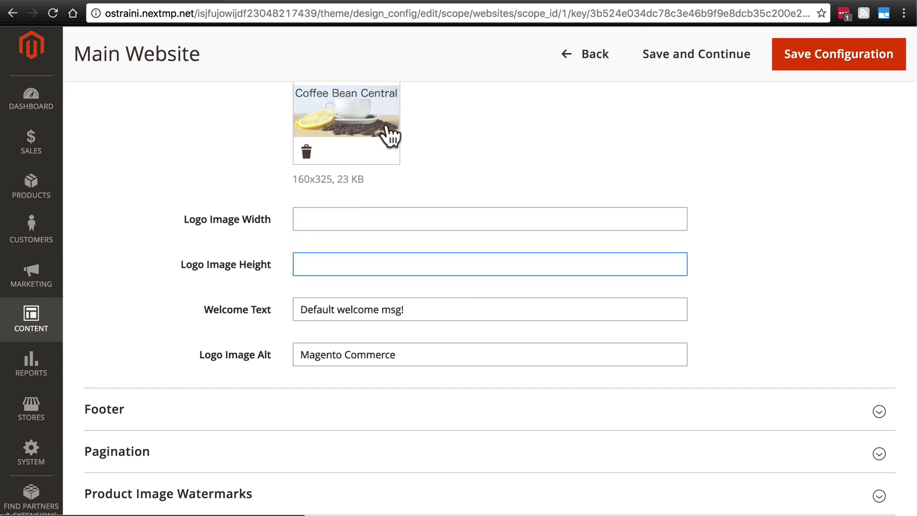
# Replace the Welcome Text 'Default welcome msg!' with 'Welcome to Coffee Bean Central'.
pyautogui.click(317, 311)
pyautogui.scroll(-4, 317, 310)
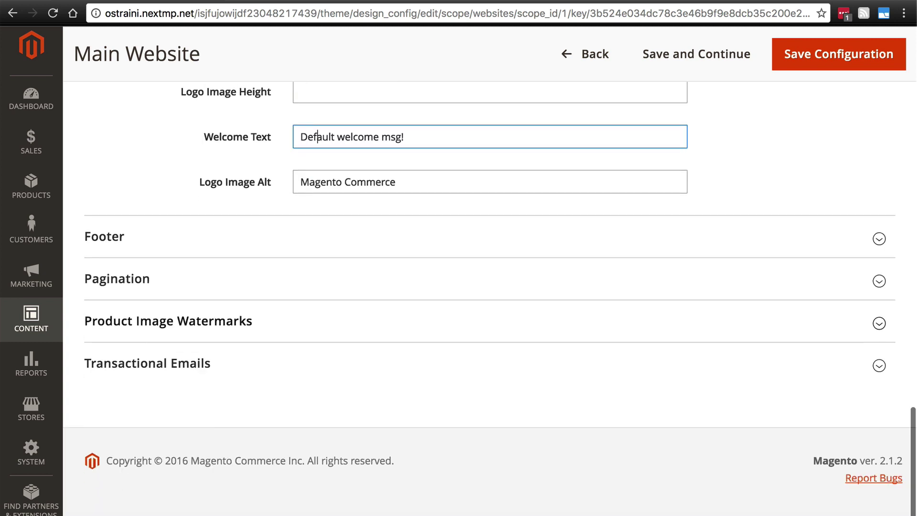
pyautogui.scroll(10, 316, 311)
pyautogui.hotkey('ctrl', 'Tab')
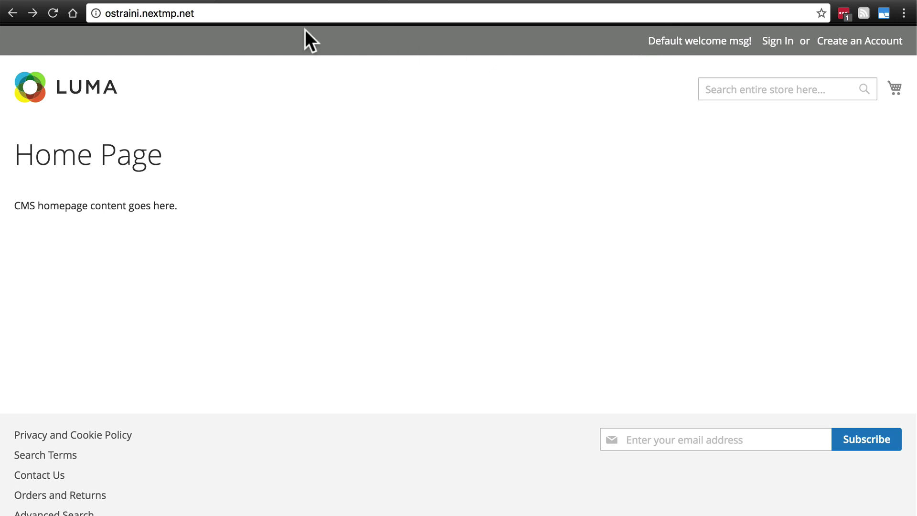
pyautogui.click(186, 1)
pyautogui.scroll(-5, 155, 233)
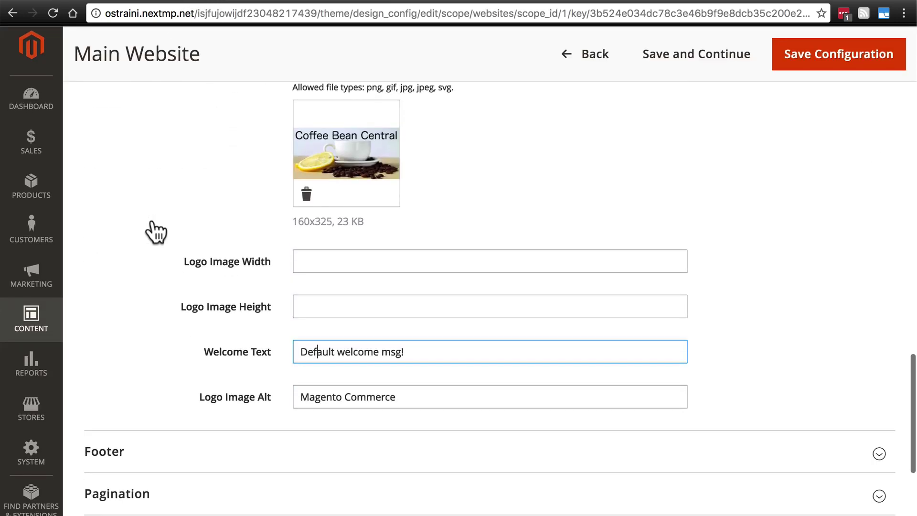
pyautogui.scroll(-3, 156, 233)
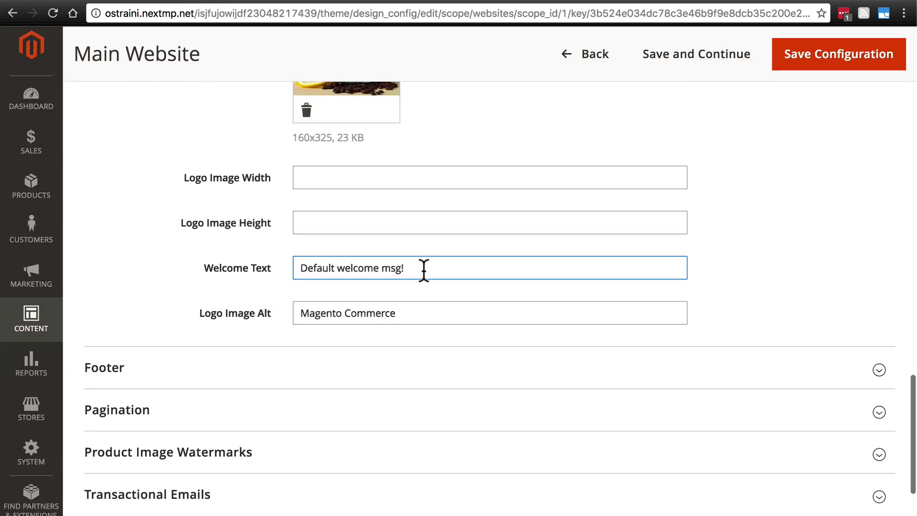
pyautogui.moveTo(425, 268); pyautogui.dragTo(228, 210)
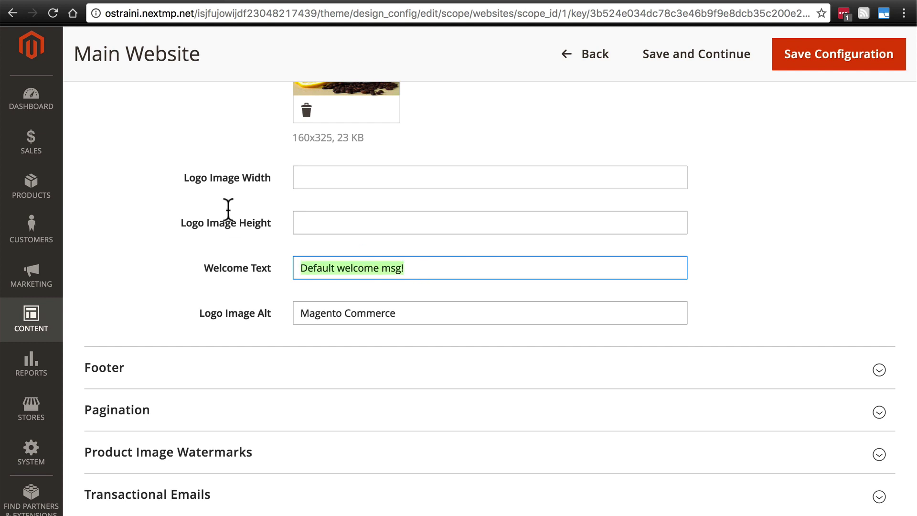
pyautogui.write('Wel')
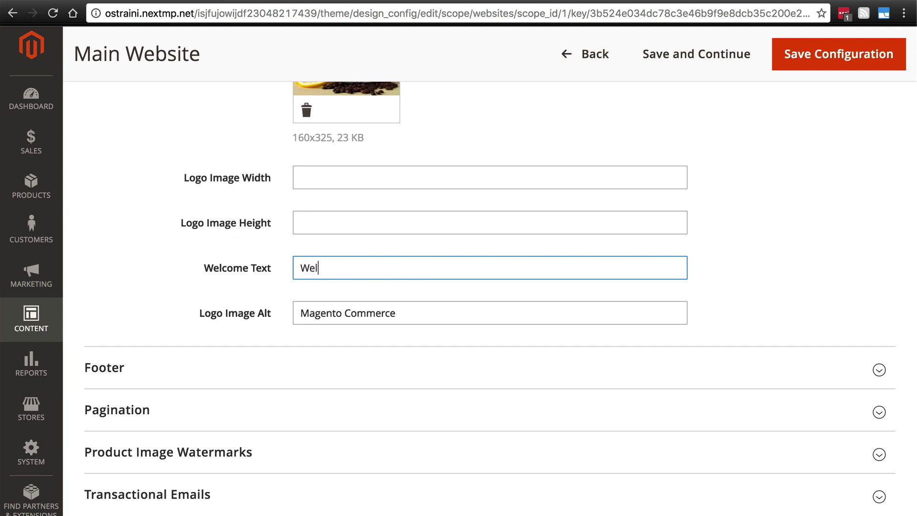
pyautogui.write('come to Coffee Bean Central!')
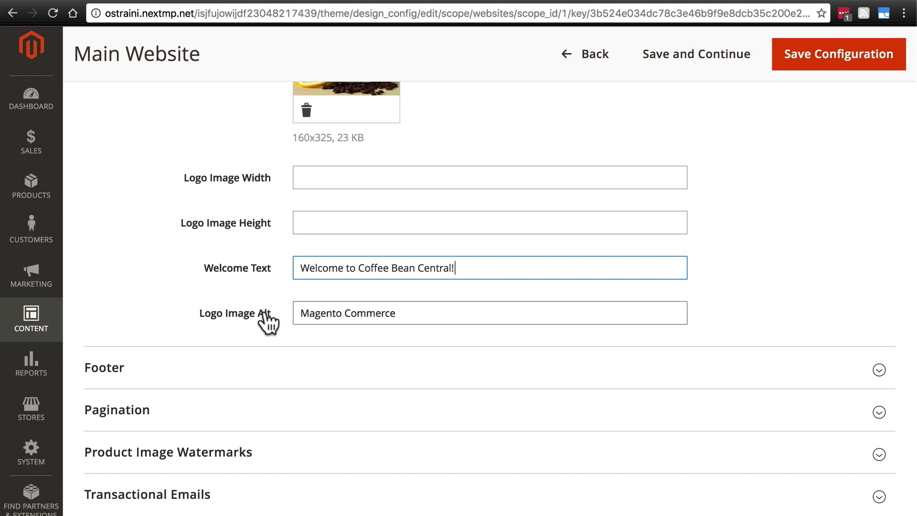
# Replace the Logo Image Alt text 'Magento Commerce' with 'Coffee Bean Central'.
pyautogui.scroll(1, 265, 320)
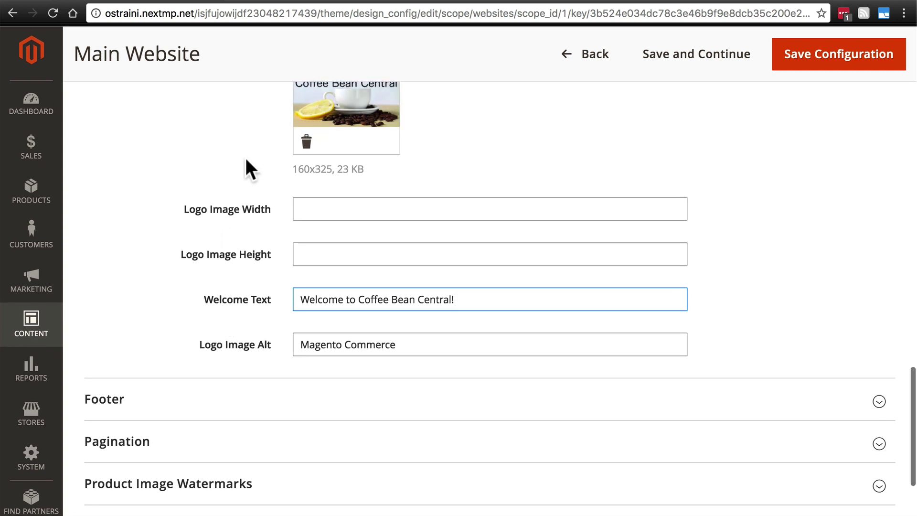
pyautogui.scroll(1, 245, 157)
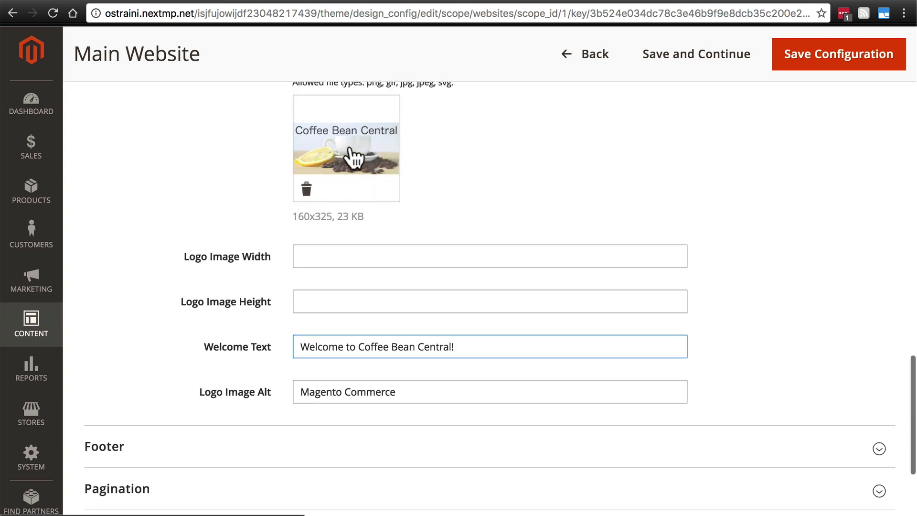
pyautogui.scroll(-2, 217, 177)
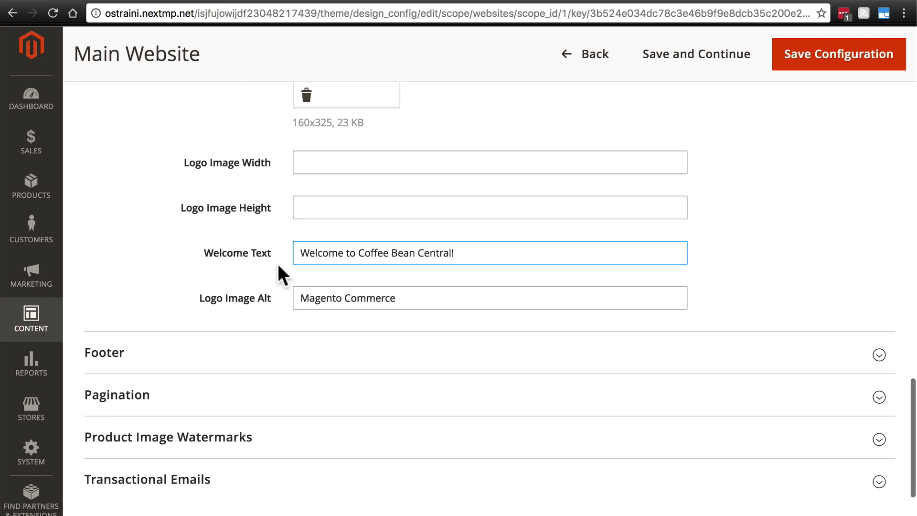
pyautogui.moveTo(301, 297); pyautogui.dragTo(434, 370)
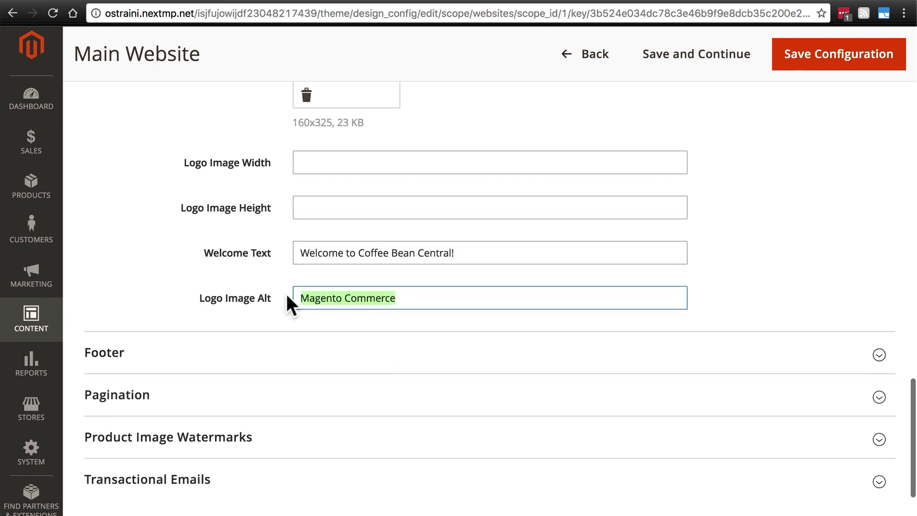
pyautogui.press('BackSpace')
pyautogui.write('Coffee Bean ')
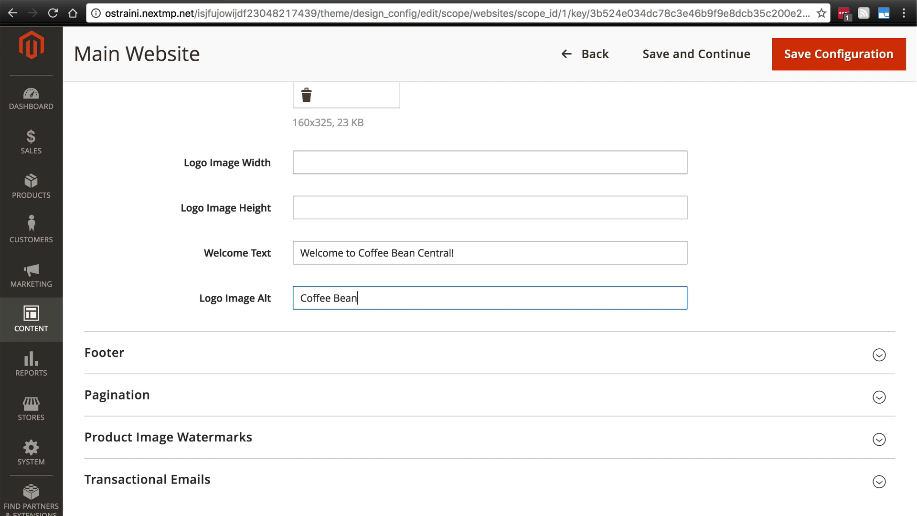
pyautogui.write('Central')
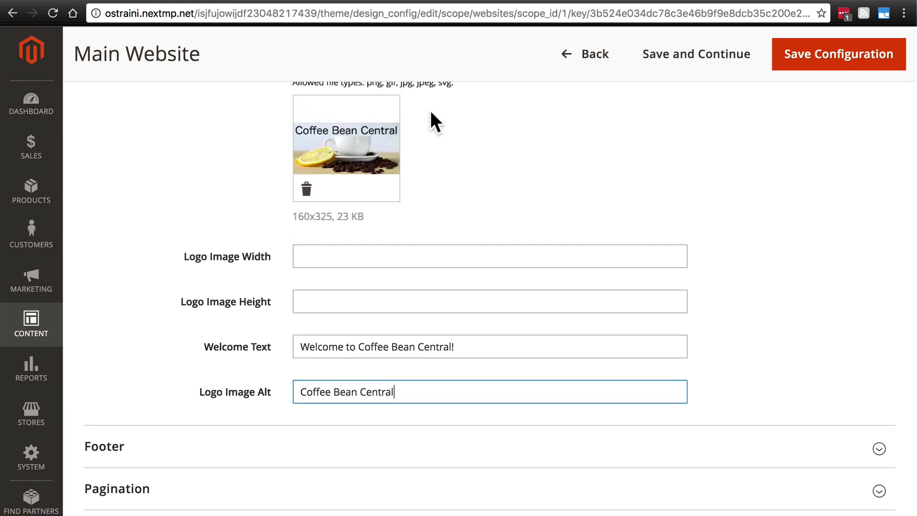
pyautogui.scroll(-1, 430, 111)
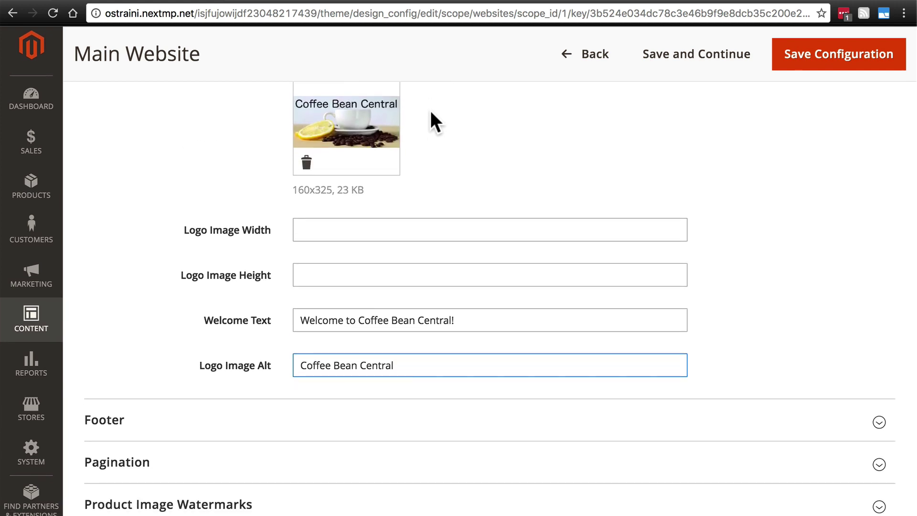
pyautogui.scroll(-5, 431, 111)
# Expand the Footer section and place the cursor in the empty Miscellaneous HTML field.
pyautogui.click(383, 256)
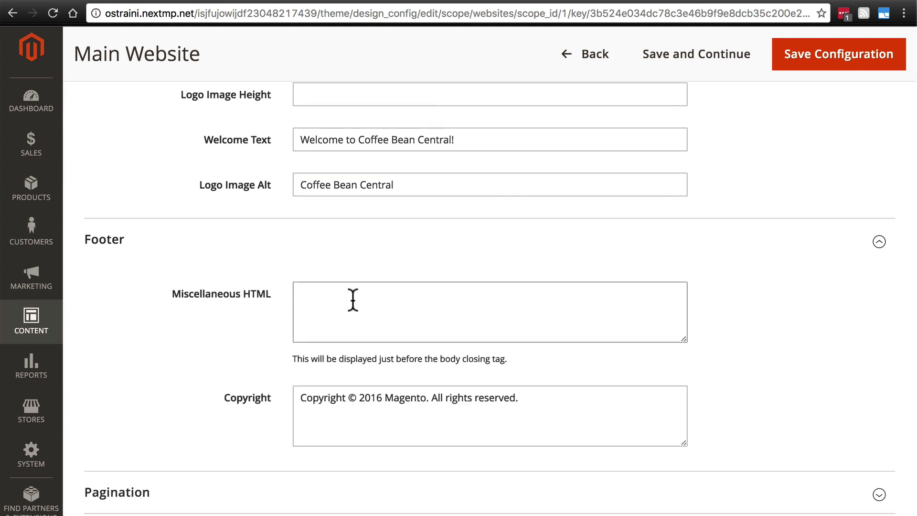
pyautogui.scroll(2, 229, 340)
pyautogui.scroll(8, 225, 335)
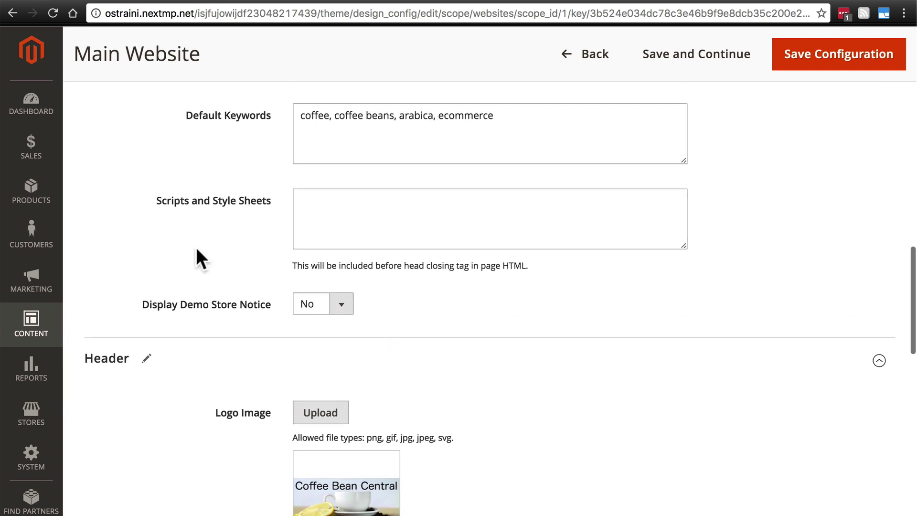
pyautogui.scroll(-10, 196, 248)
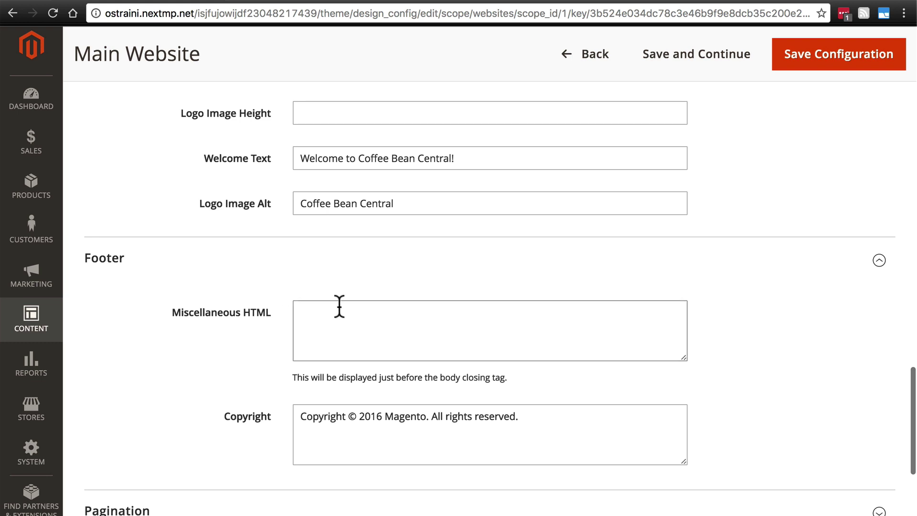
pyautogui.click(352, 329)
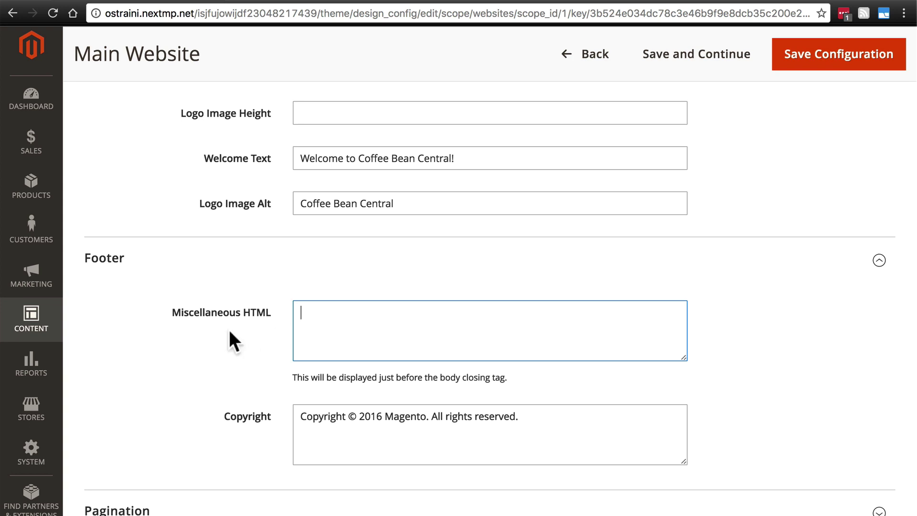
pyautogui.scroll(-3, 228, 329)
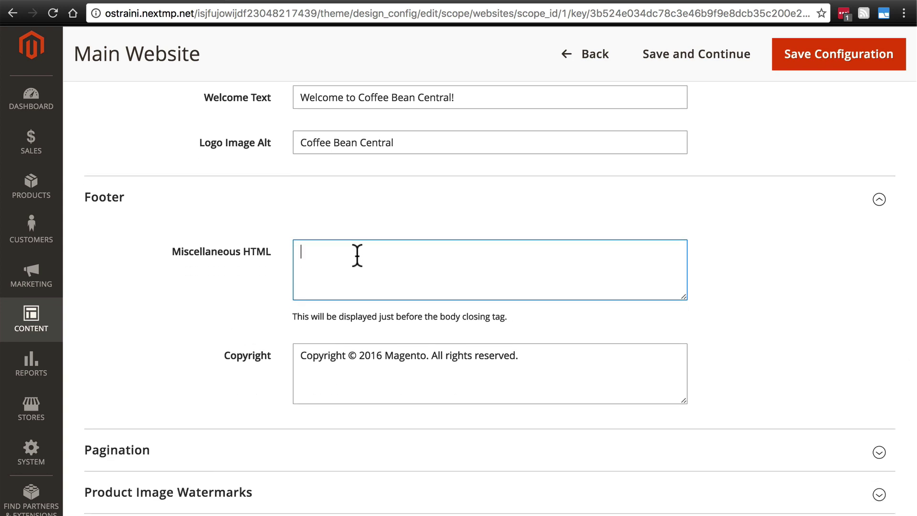
pyautogui.scroll(-3, 311, 267)
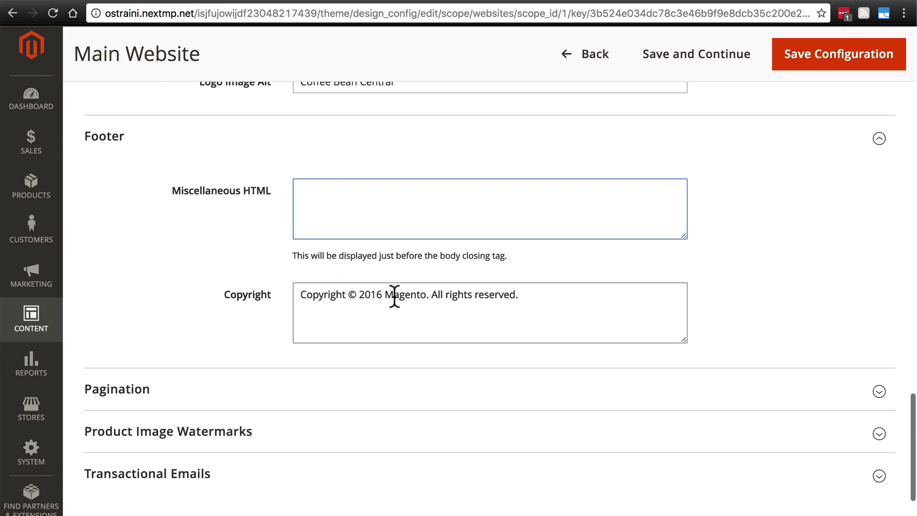
# Change the footer Copyright to 'Copyright © 2016 Coffee Bean Central. All rights reserved.'.
pyautogui.moveTo(386, 294); pyautogui.dragTo(424, 296)
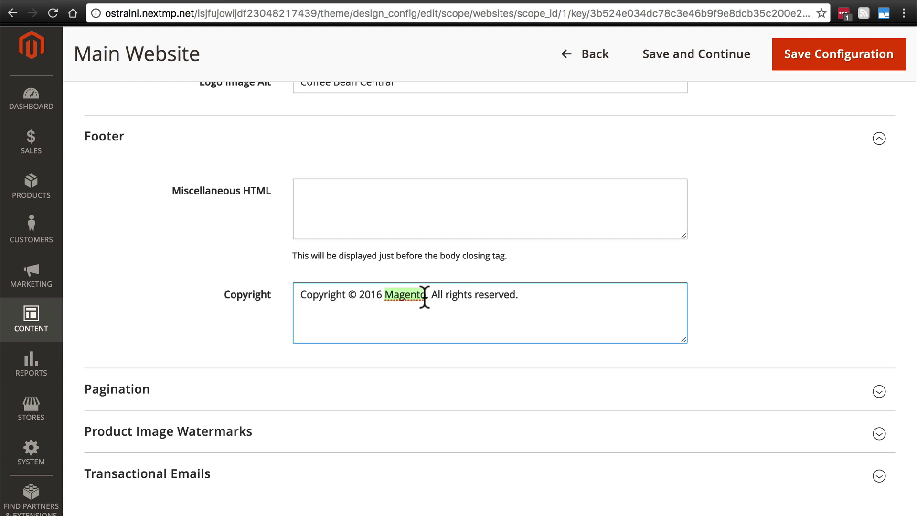
pyautogui.write('Coffee B')
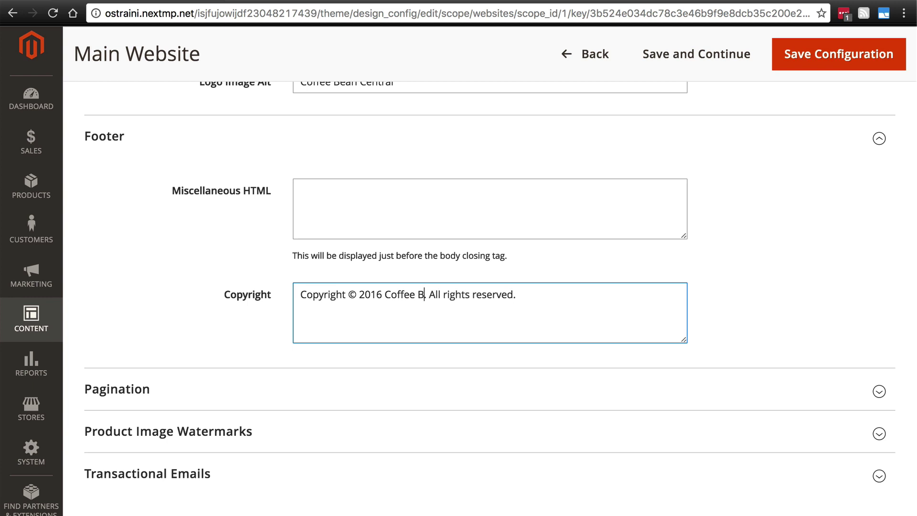
pyautogui.write('ean Central')
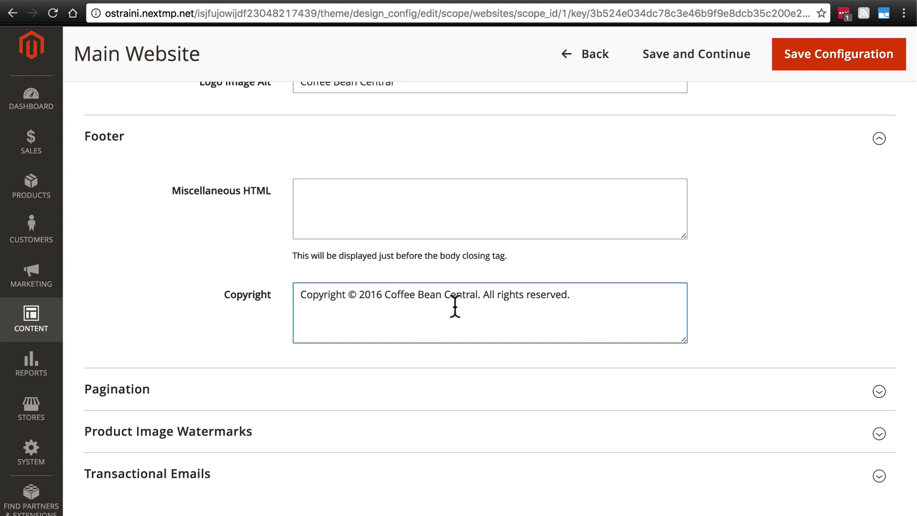
pyautogui.scroll(-2, 199, 277)
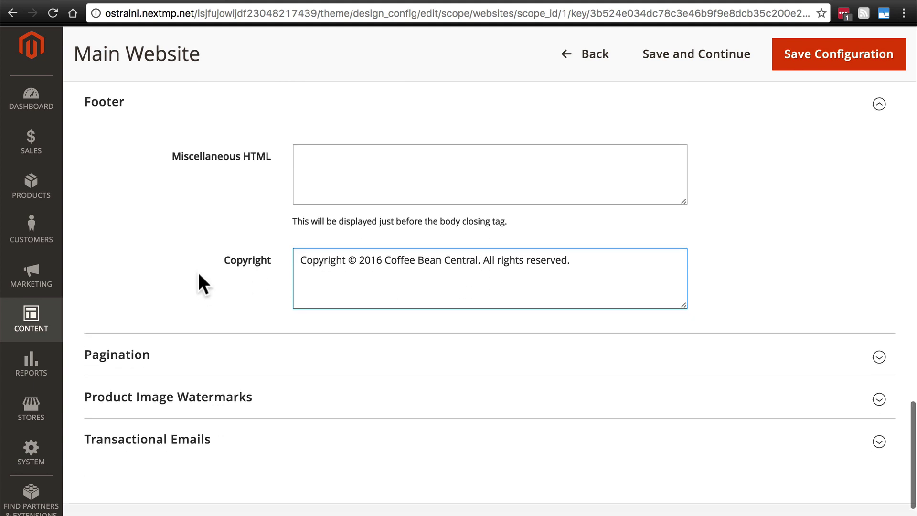
pyautogui.scroll(-1, 198, 277)
pyautogui.click(189, 324)
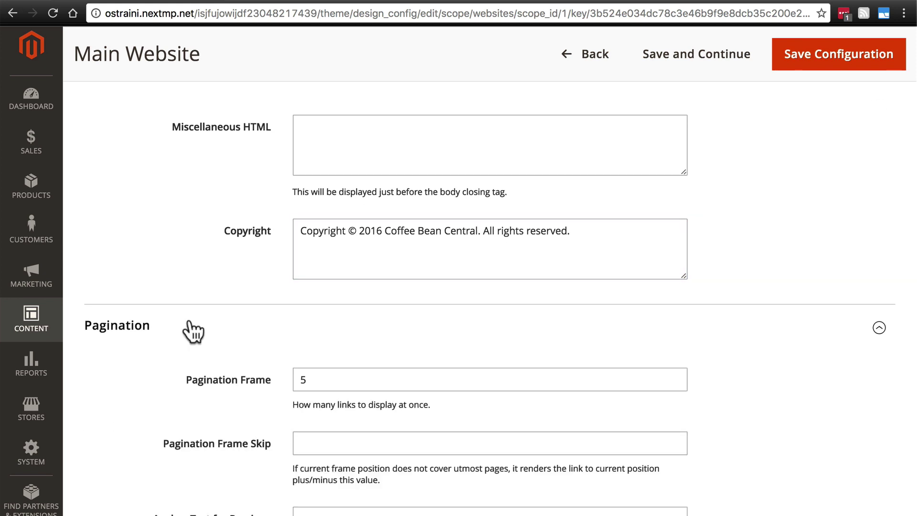
pyautogui.scroll(-5, 189, 322)
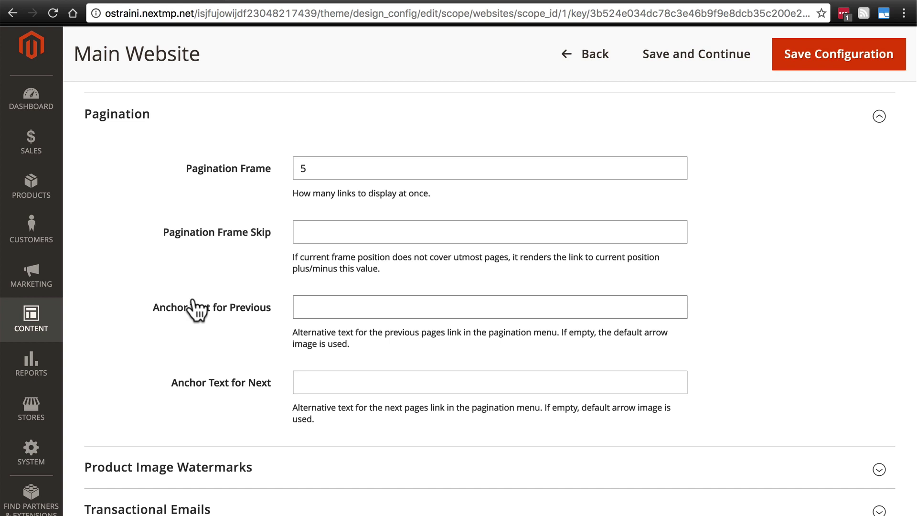
pyautogui.scroll(-3, 215, 311)
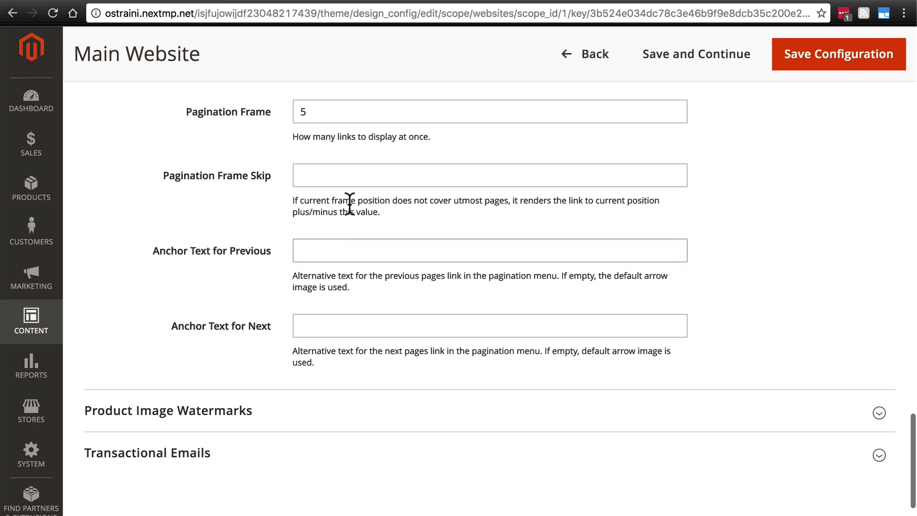
pyautogui.scroll(2, 287, 206)
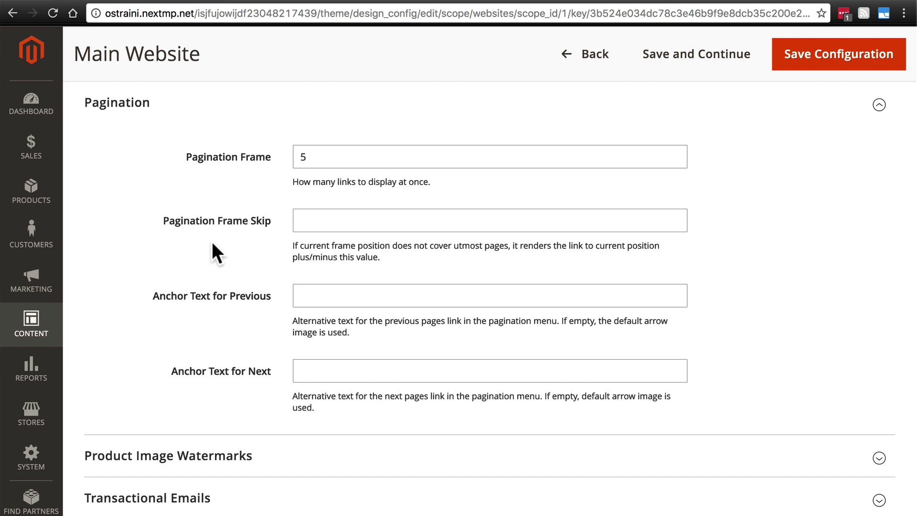
# Expand Product Image Watermarks and review the Base and Thumbnail watermark settings.
pyautogui.scroll(-3, 258, 330)
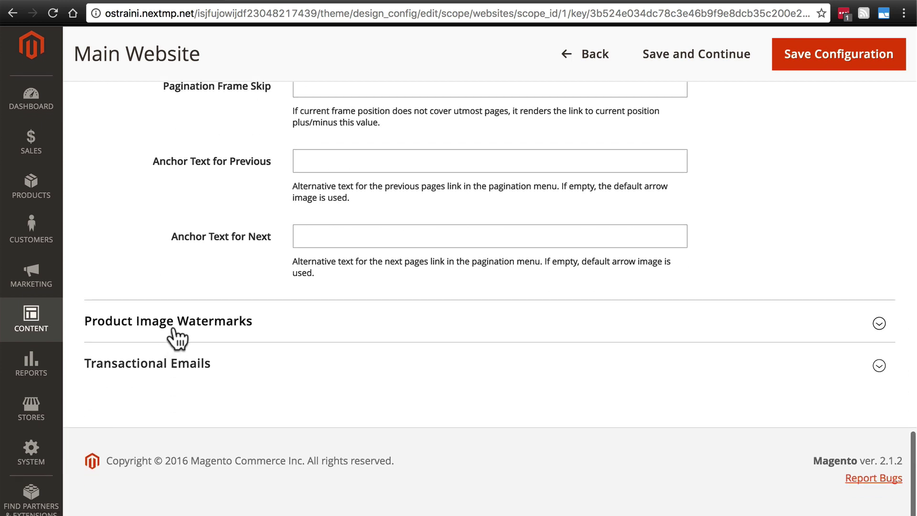
pyautogui.click(262, 332)
pyautogui.scroll(-3, 183, 293)
pyautogui.scroll(-1, 176, 322)
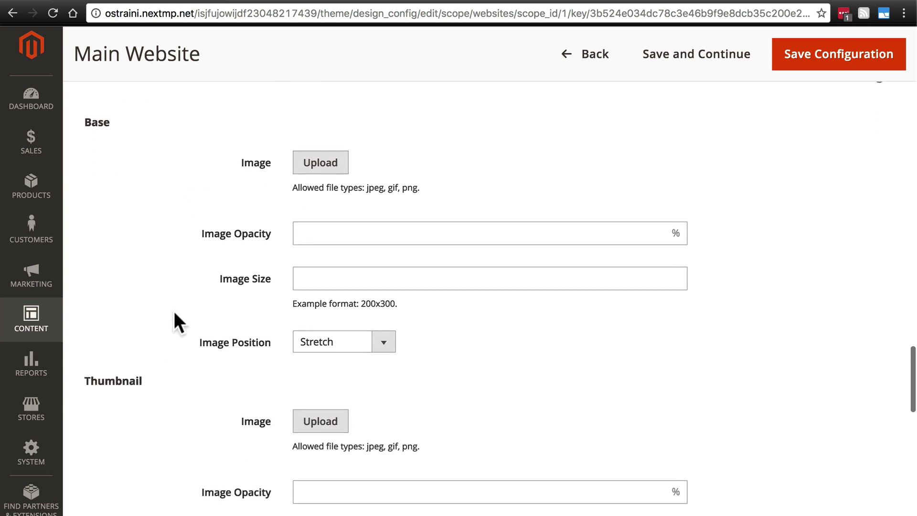
pyautogui.scroll(1, 174, 313)
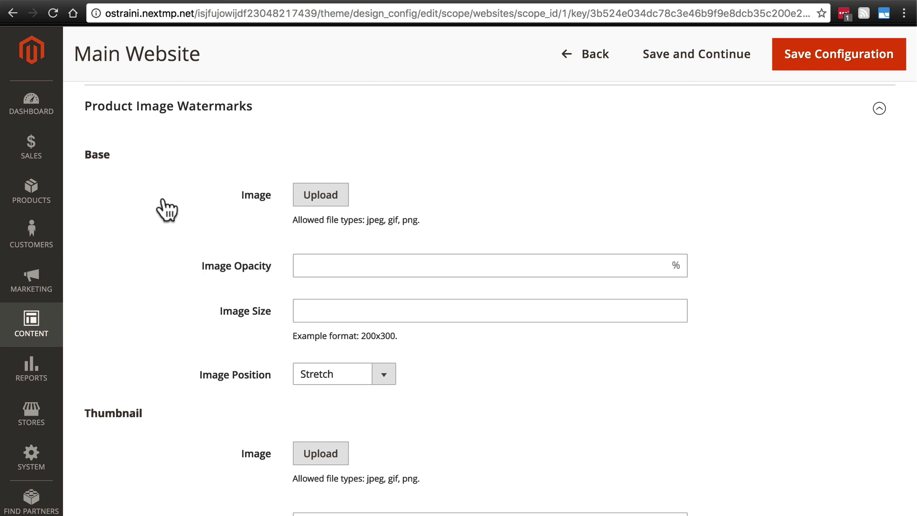
pyautogui.scroll(-2, 167, 209)
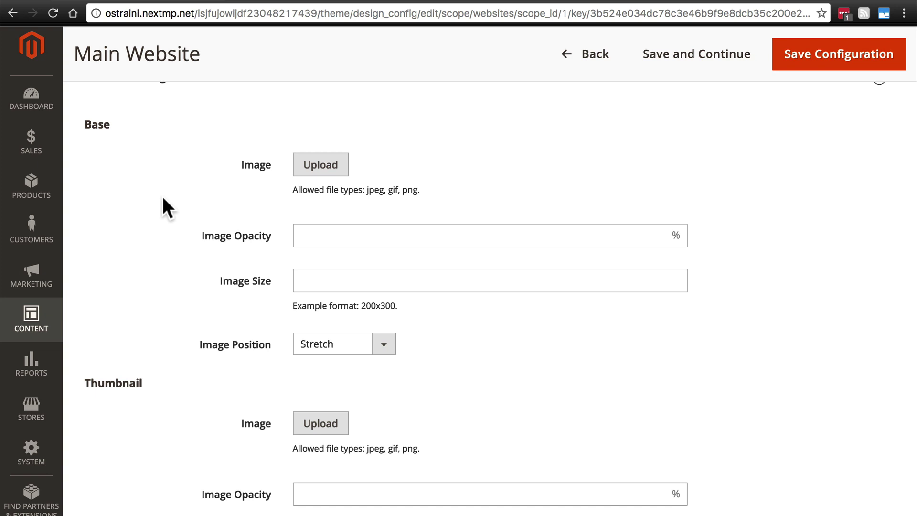
pyautogui.scroll(-1, 164, 199)
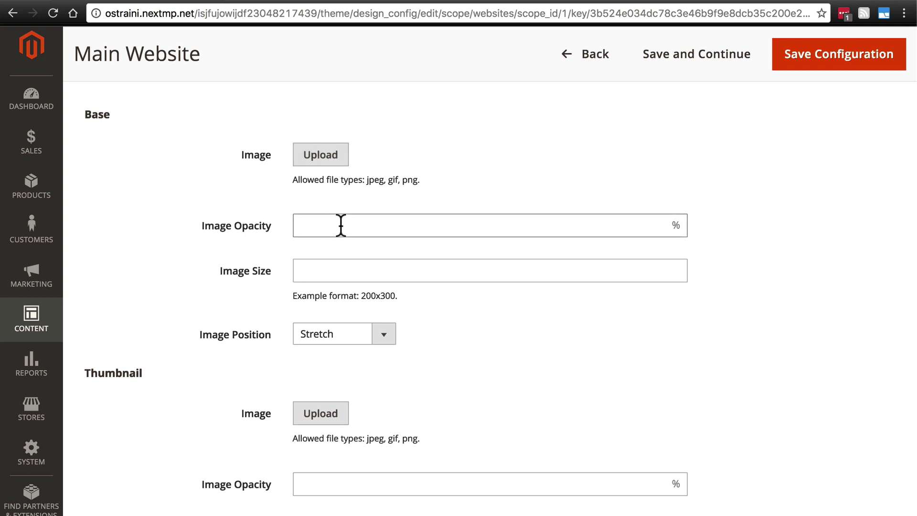
pyautogui.click(326, 225)
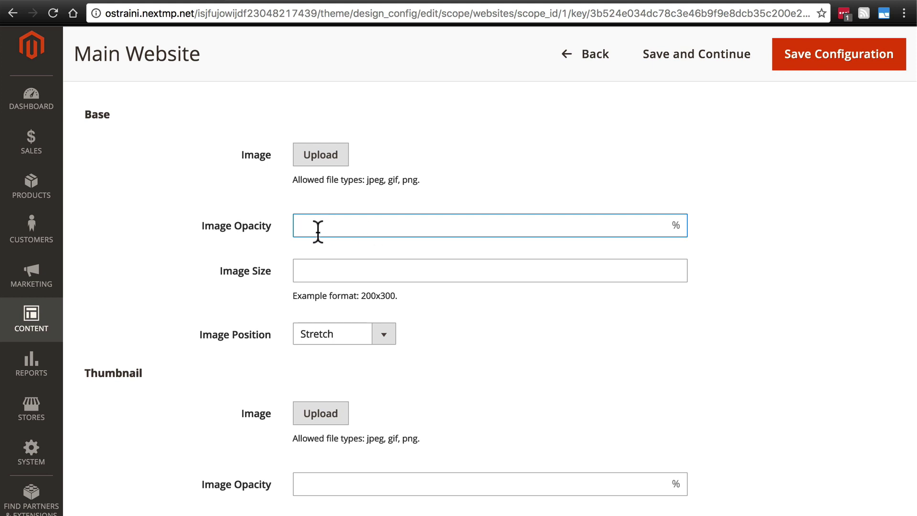
pyautogui.scroll(-2, 192, 235)
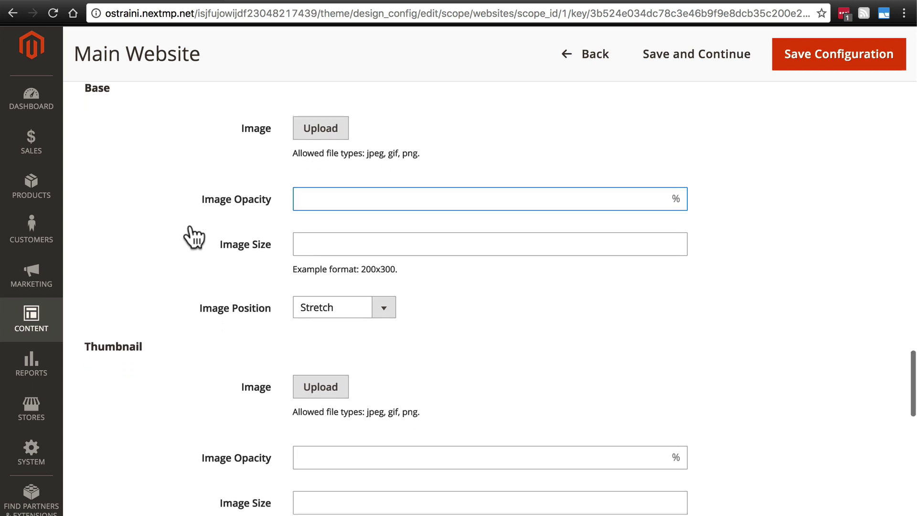
pyautogui.click(320, 231)
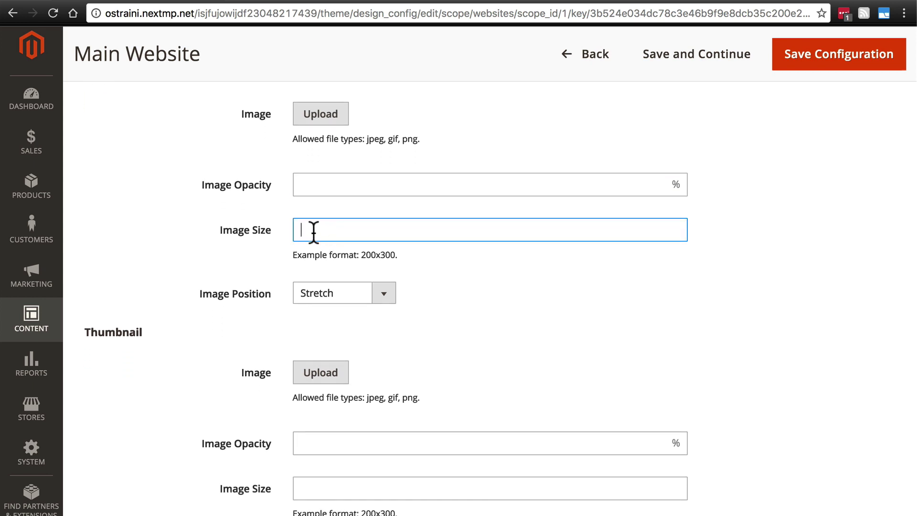
pyautogui.scroll(-2, 246, 234)
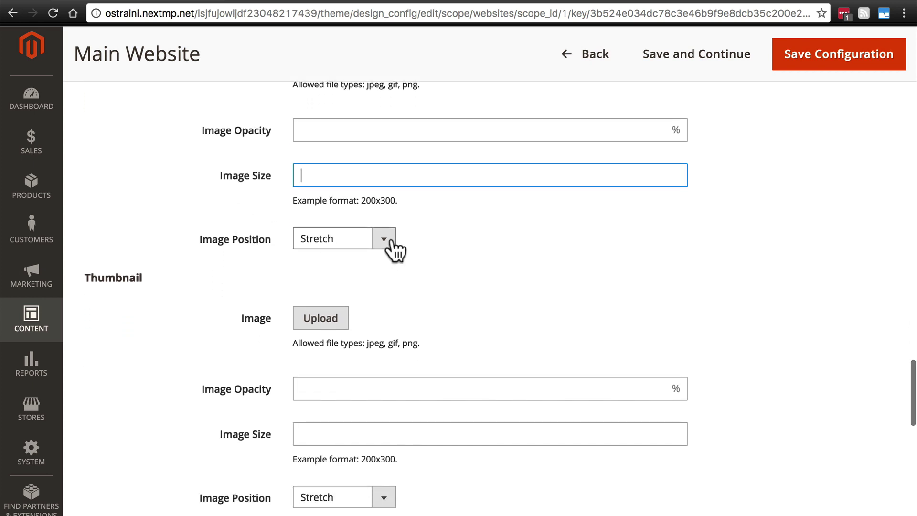
pyautogui.click(390, 239)
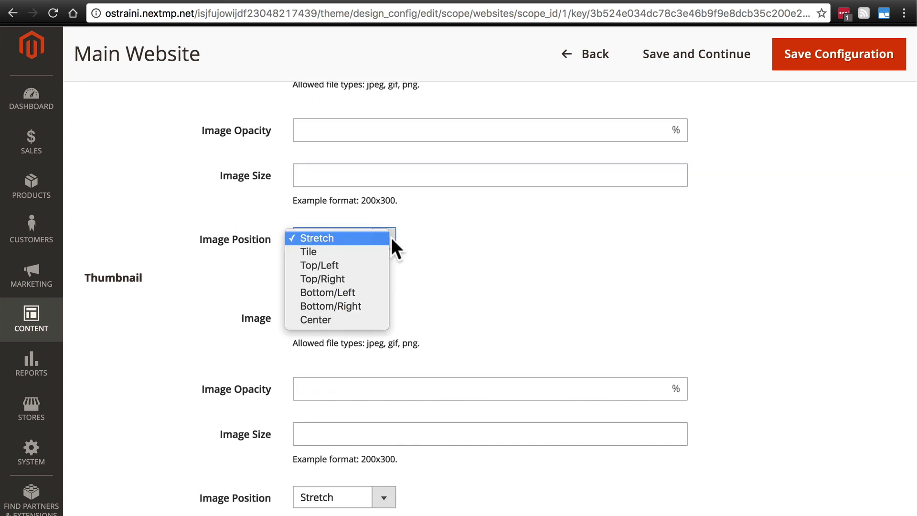
pyautogui.click(357, 238)
pyautogui.scroll(-3, 452, 237)
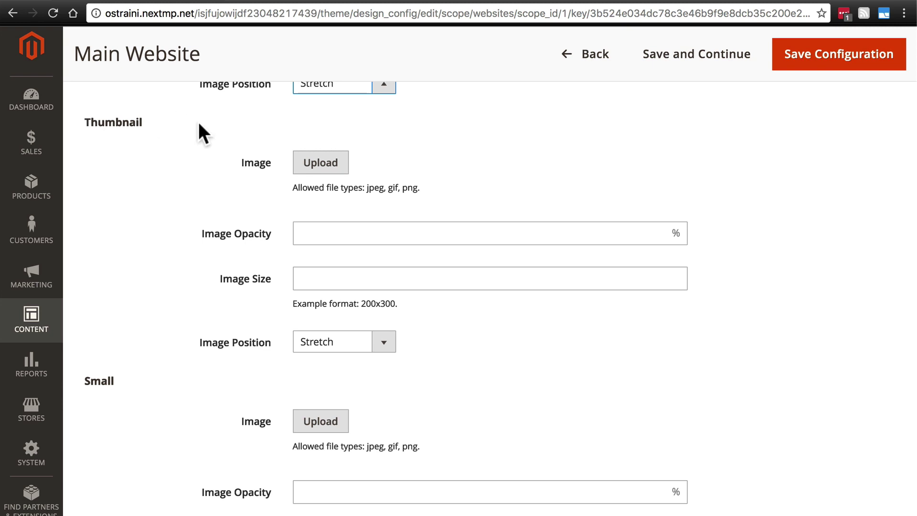
pyautogui.scroll(-5, 199, 126)
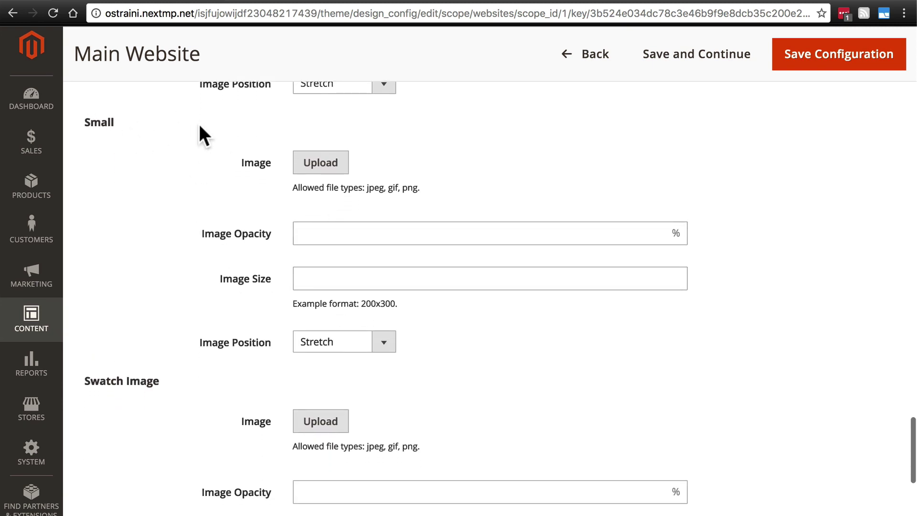
pyautogui.scroll(-5, 200, 127)
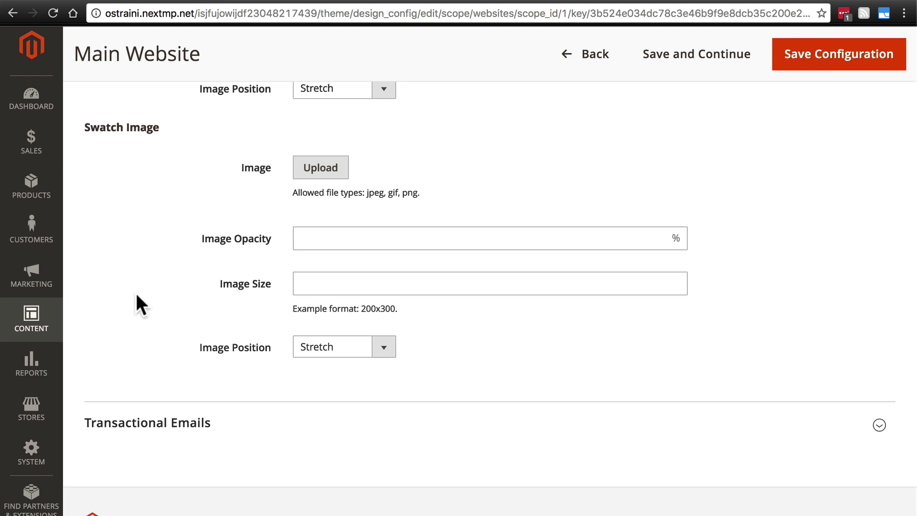
pyautogui.scroll(-2, 137, 296)
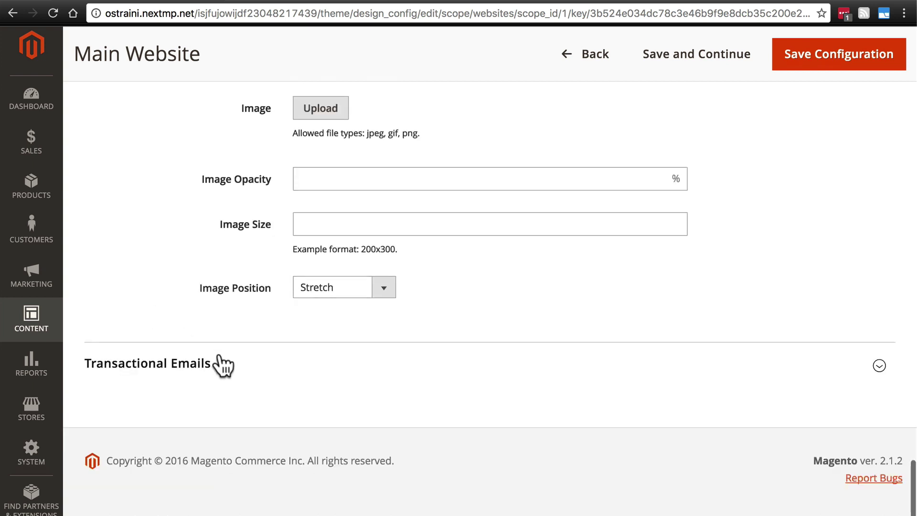
# Expand Transactional Emails and review Logo Width 100, Logo Height 50 and the default templates.
pyautogui.click(242, 365)
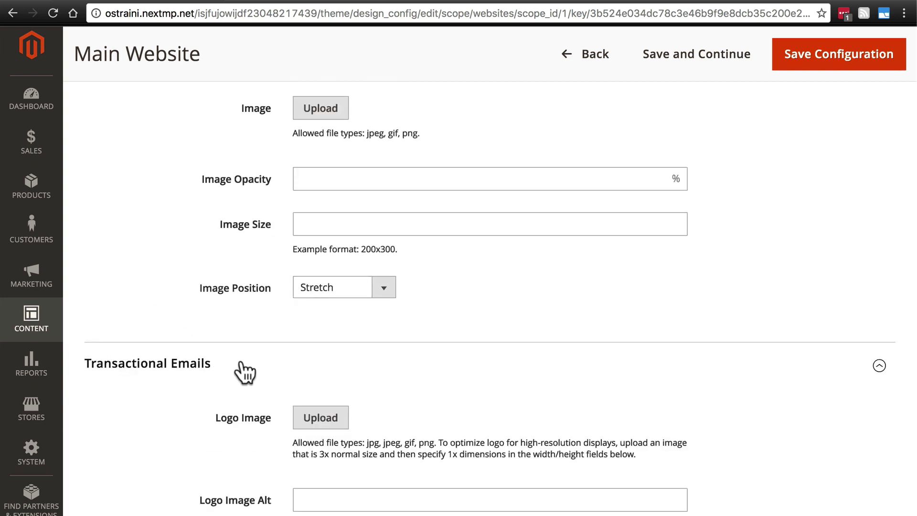
pyautogui.scroll(-5, 245, 373)
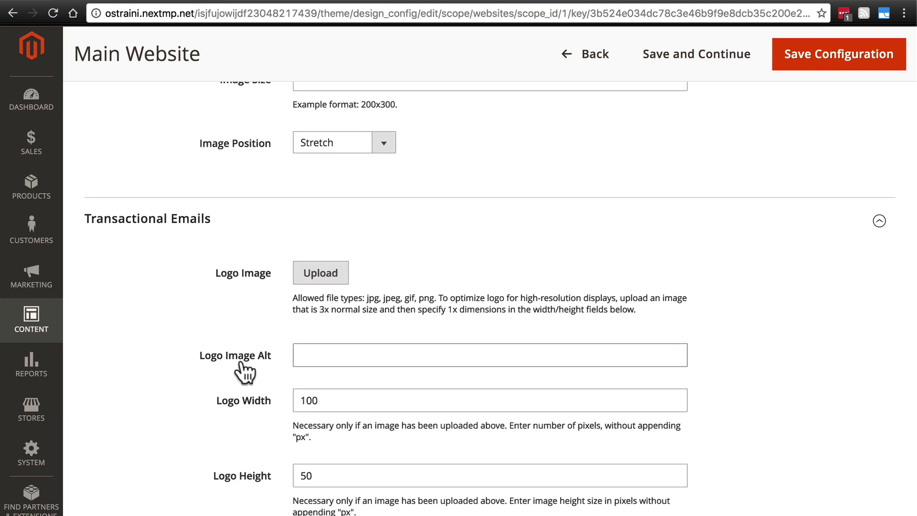
pyautogui.scroll(-3, 244, 368)
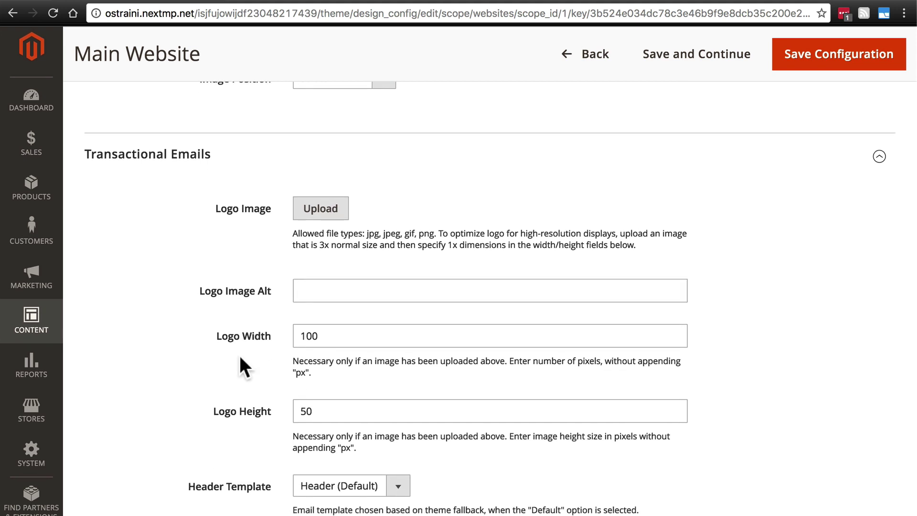
pyautogui.scroll(-2, 196, 236)
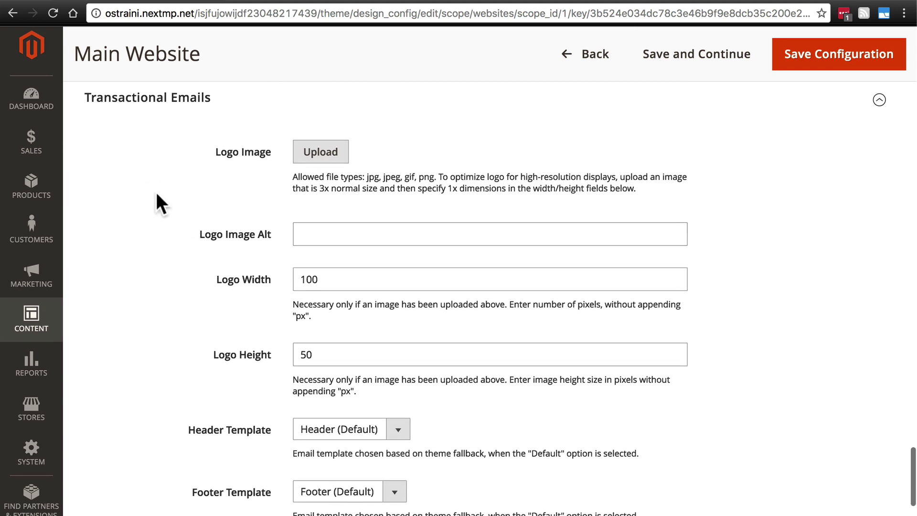
pyautogui.scroll(1, 157, 193)
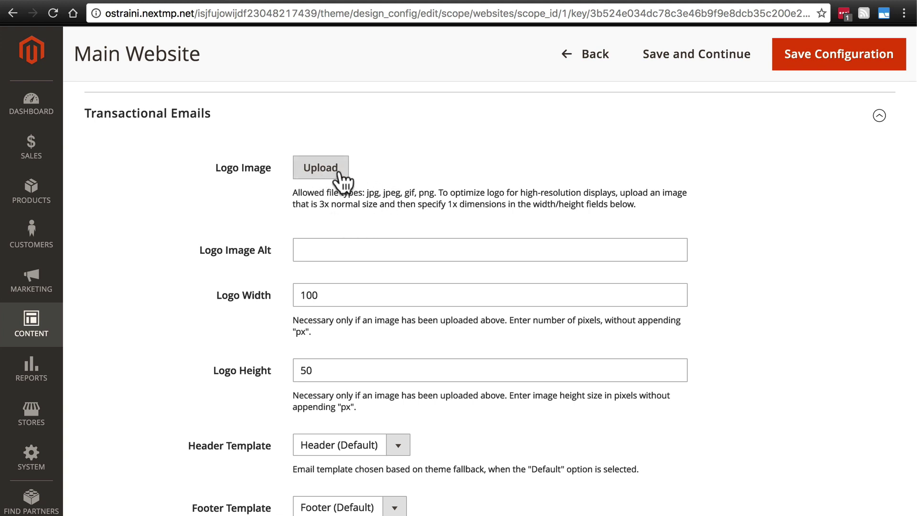
pyautogui.scroll(3, 391, 187)
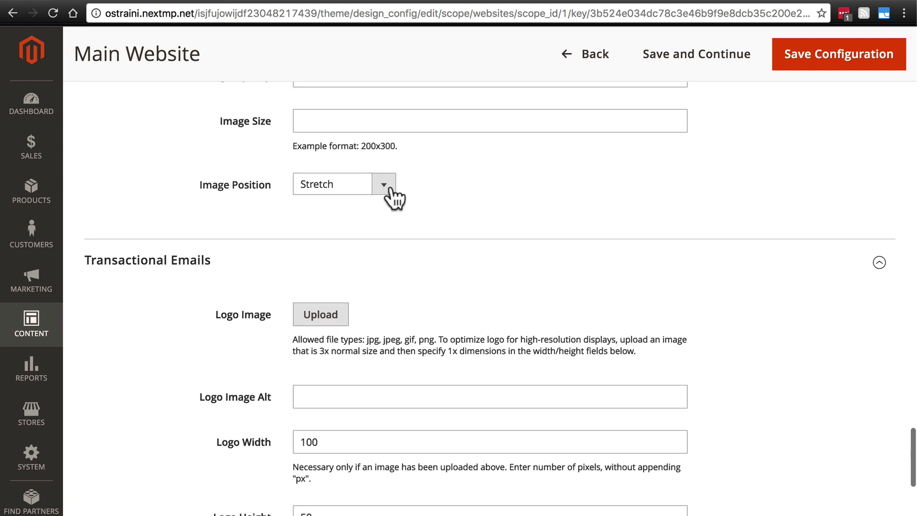
pyautogui.scroll(-4, 187, 196)
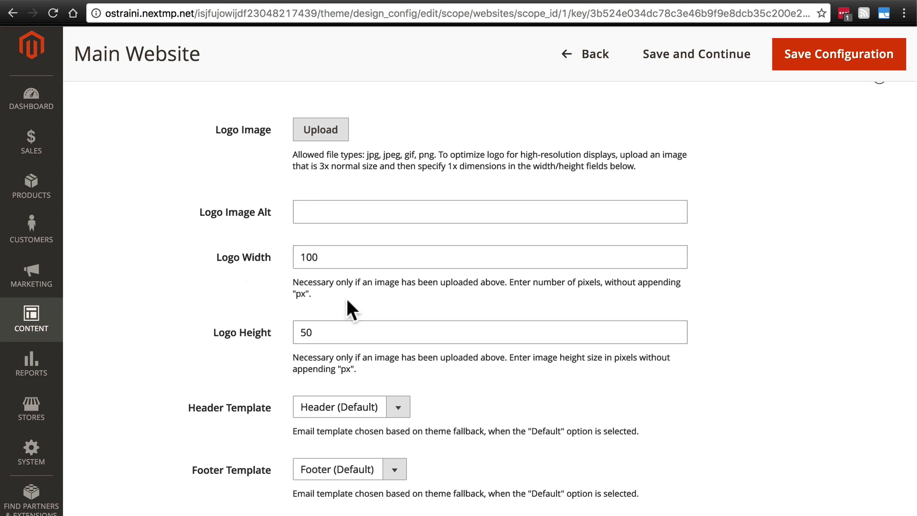
pyautogui.click(333, 213)
pyautogui.scroll(-2, 155, 232)
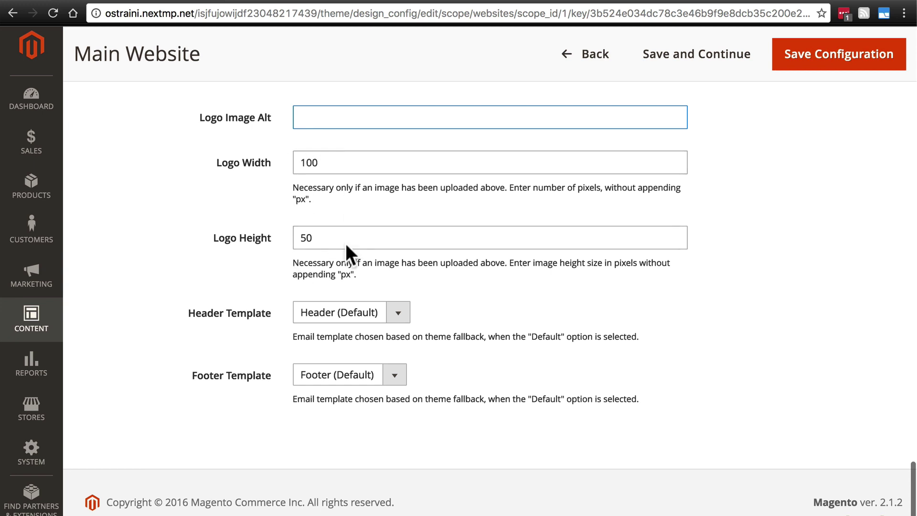
pyautogui.scroll(3, 339, 166)
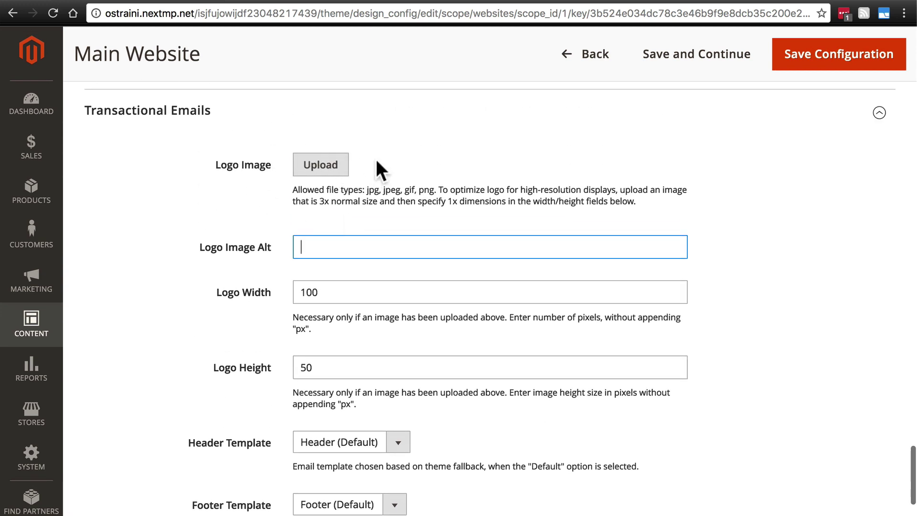
pyautogui.scroll(-1, 182, 217)
pyautogui.scroll(-4, 182, 217)
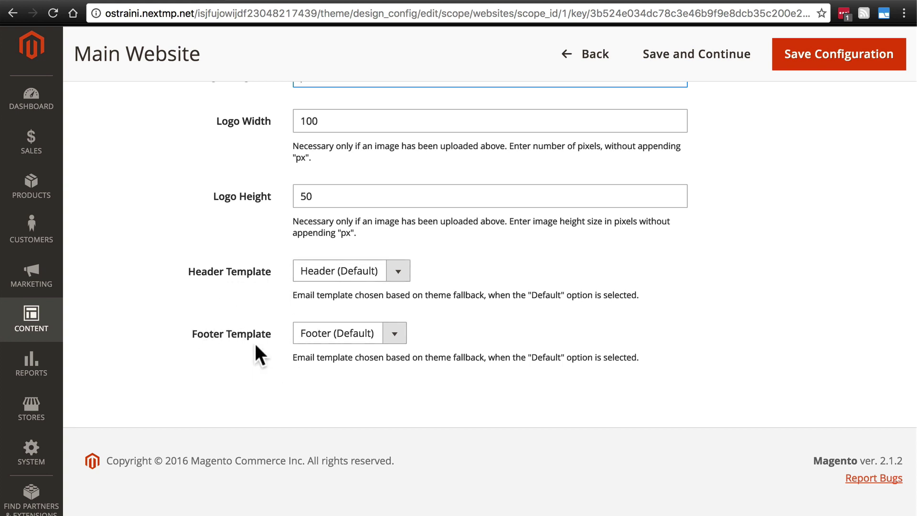
# Save the Main Website design configuration with Save Configuration.
pyautogui.scroll(-10, 255, 345)
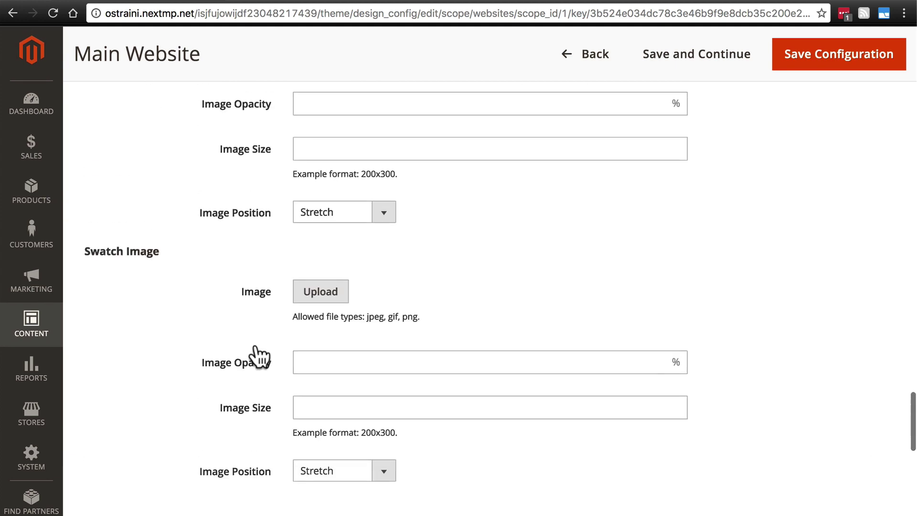
pyautogui.scroll(15, 259, 356)
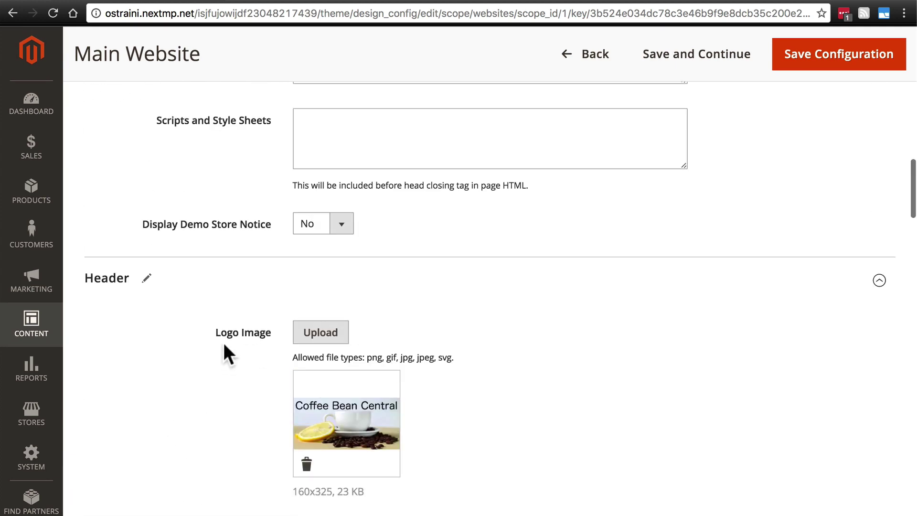
pyautogui.scroll(8, 225, 352)
pyautogui.scroll(6, 225, 353)
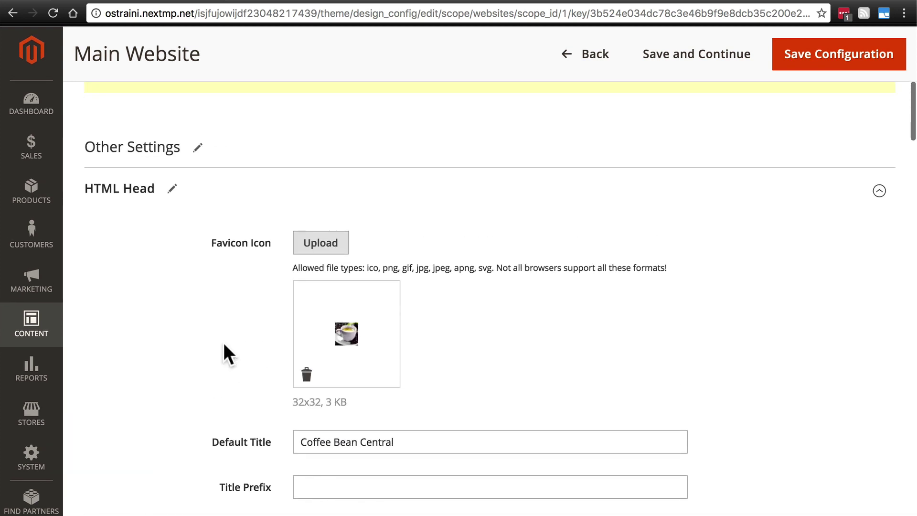
pyautogui.scroll(-2, 210, 316)
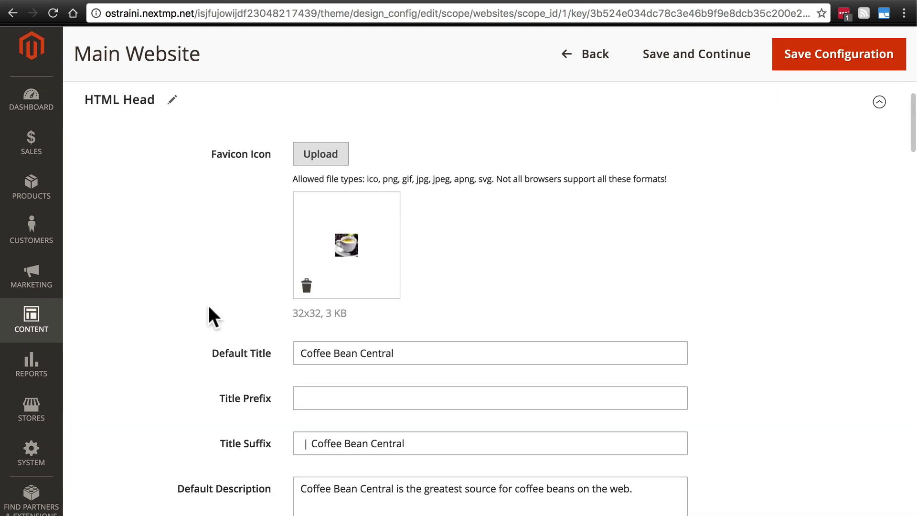
pyautogui.click(817, 56)
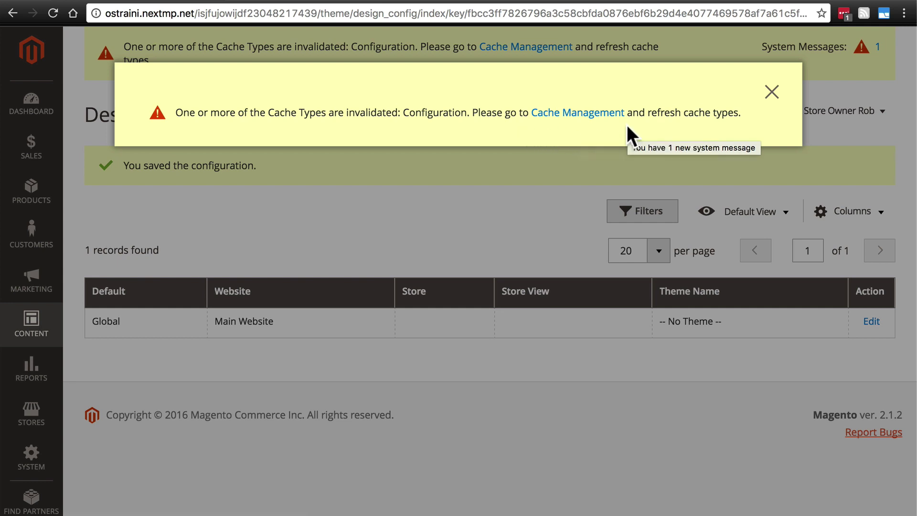
# Follow the cache-invalidated system message's link to Cache Management.
pyautogui.click(572, 116)
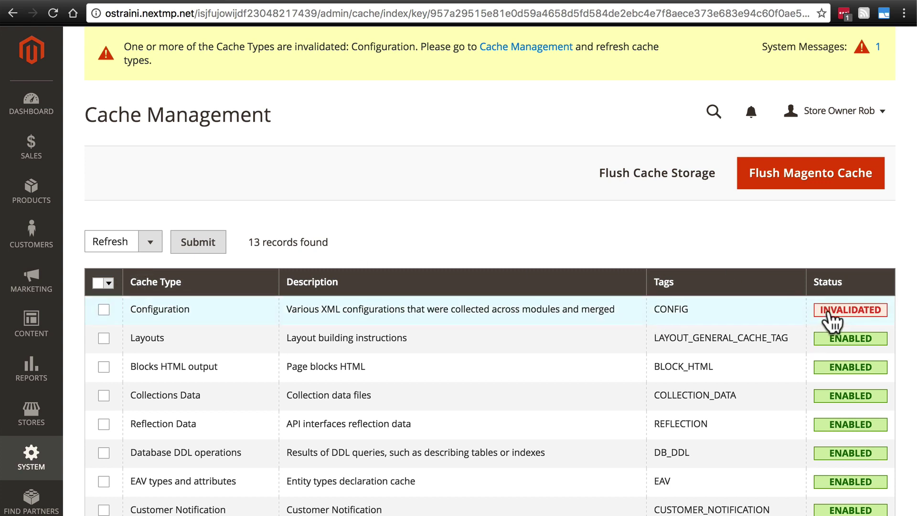
# Refresh the invalidated Configuration cache, then check the storefront and return to Cache Management.
pyautogui.click(103, 310)
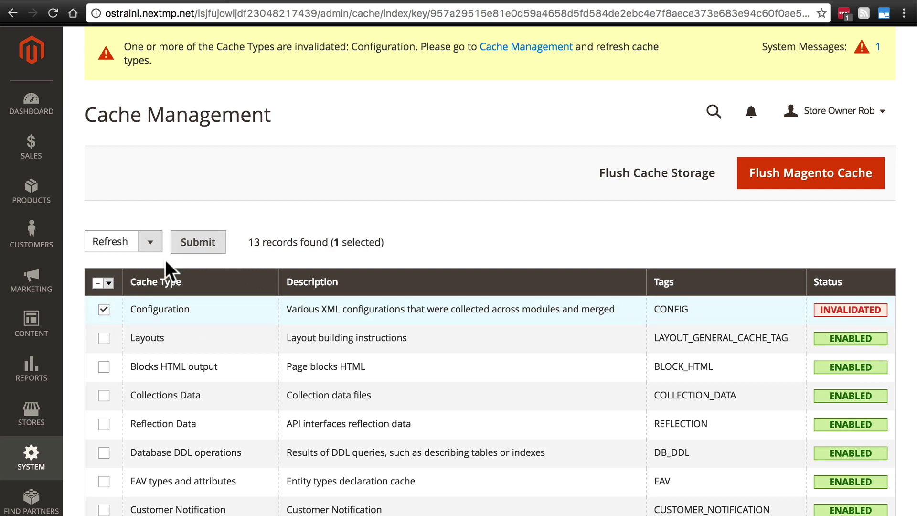
pyautogui.click(207, 244)
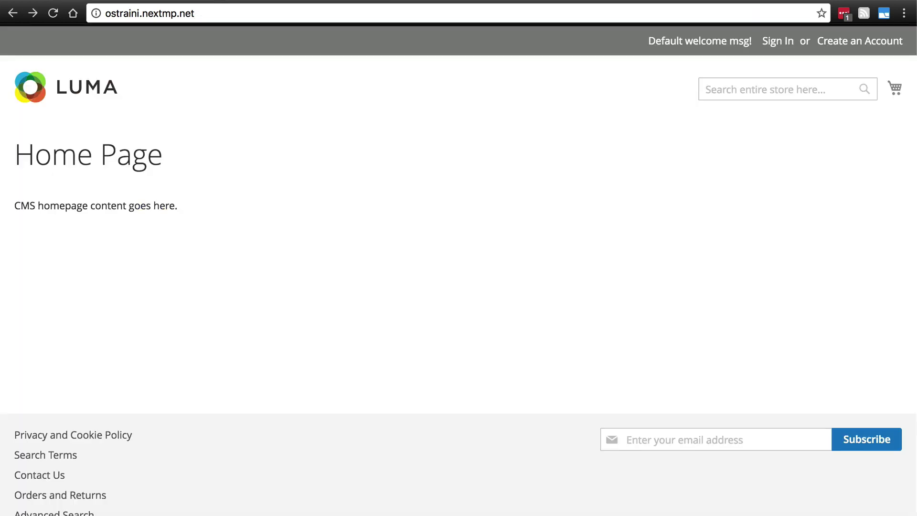
pyautogui.press('super+r')
pyautogui.hotkey('ctrl', 'Tab')
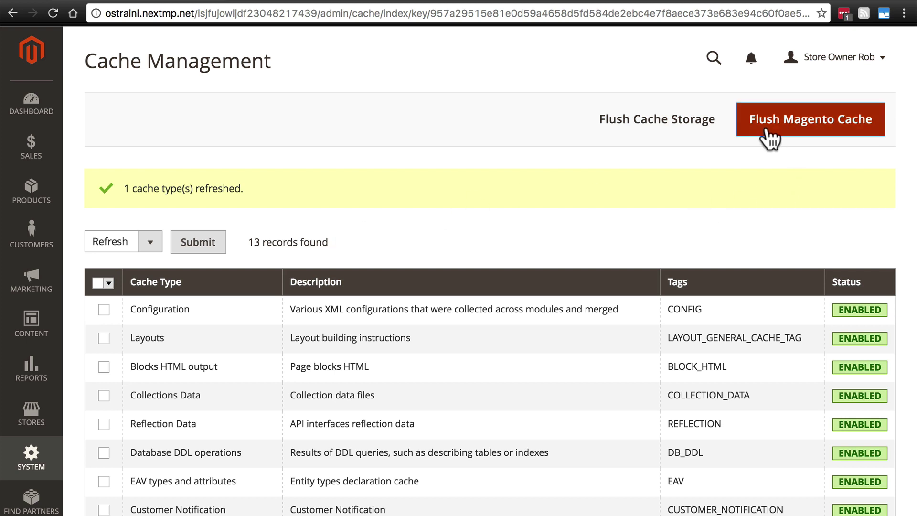
# Flush the Magento cache and reload the storefront to show the Coffee Bean Central logo.
pyautogui.click(807, 128)
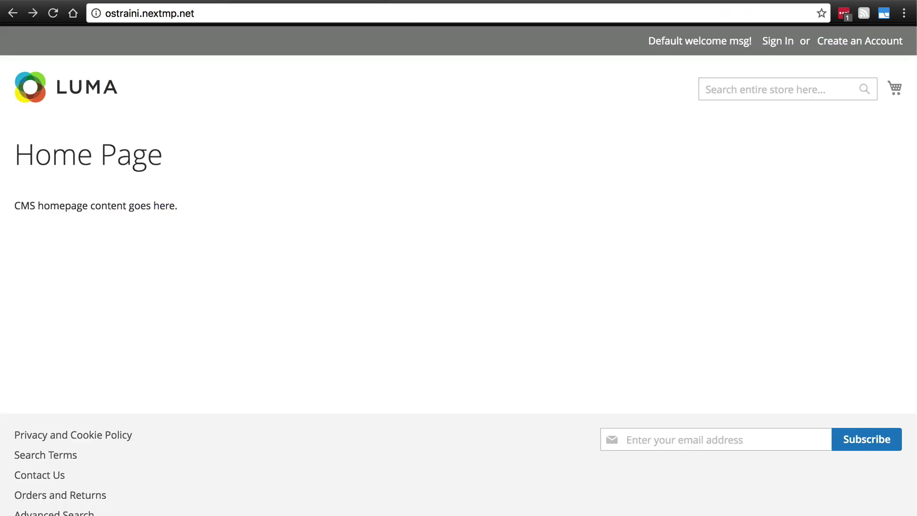
pyautogui.press('super+r')
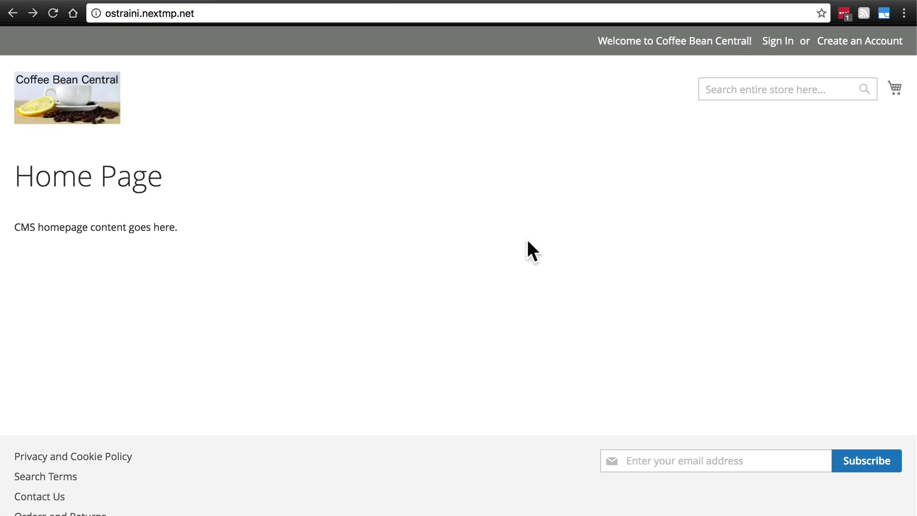